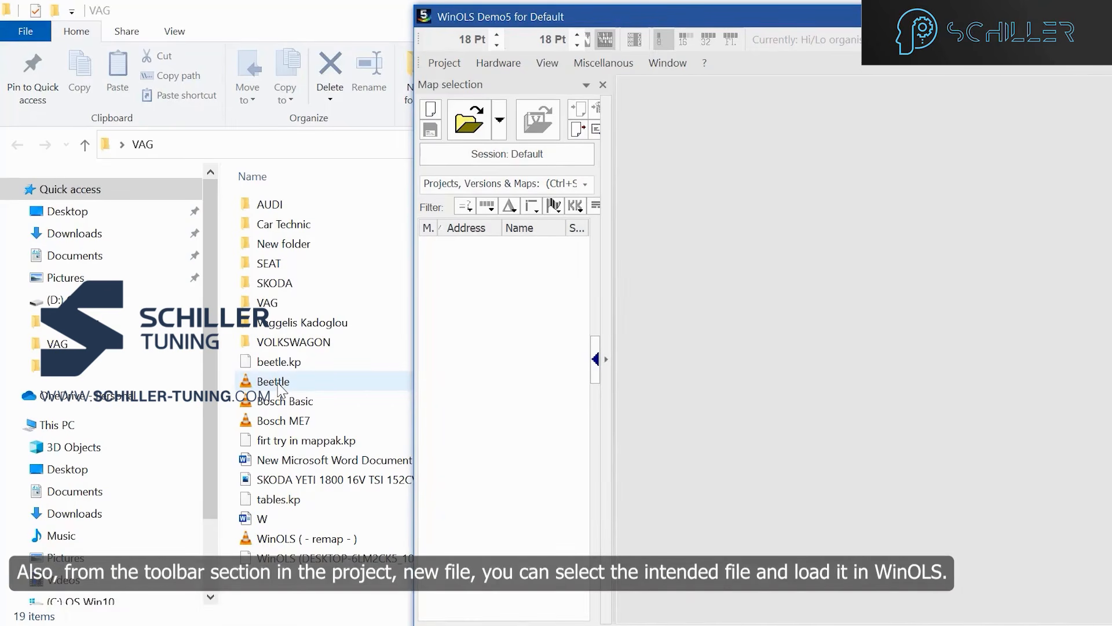
left_click_drag(276, 389, 782, 236)
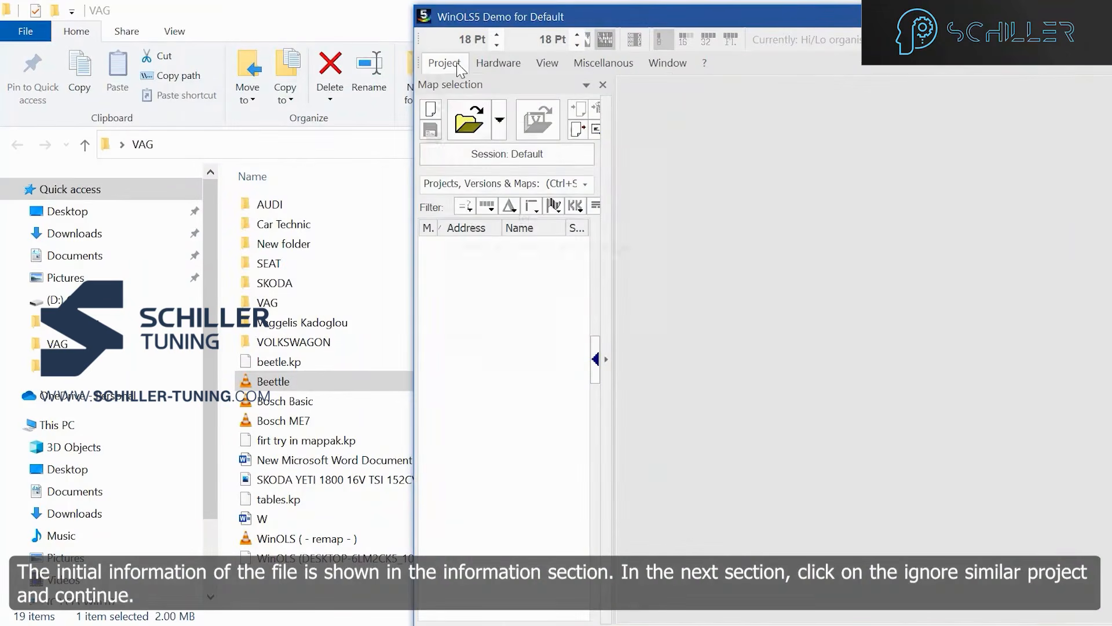
left_click(445, 63)
left_click(464, 86)
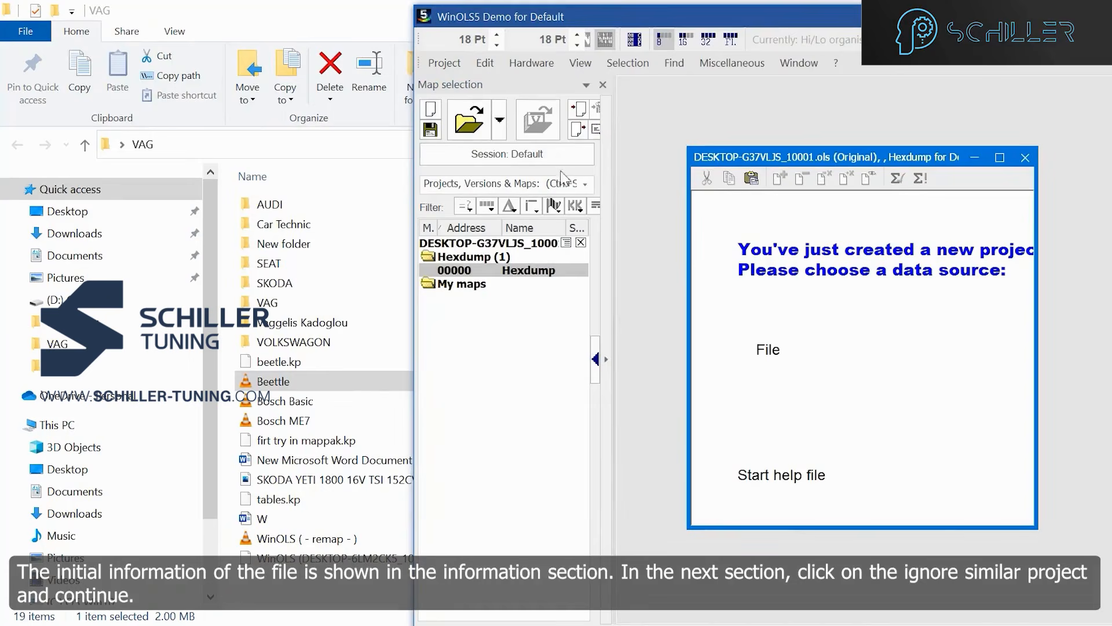
left_click(768, 352)
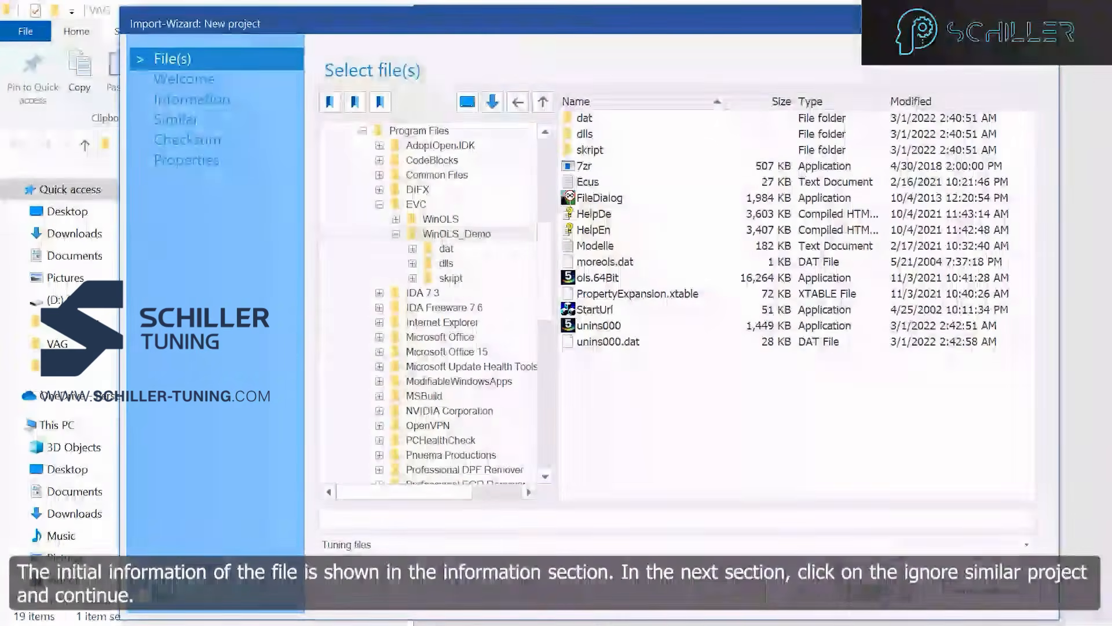
left_click(881, 591)
left_click(1026, 158)
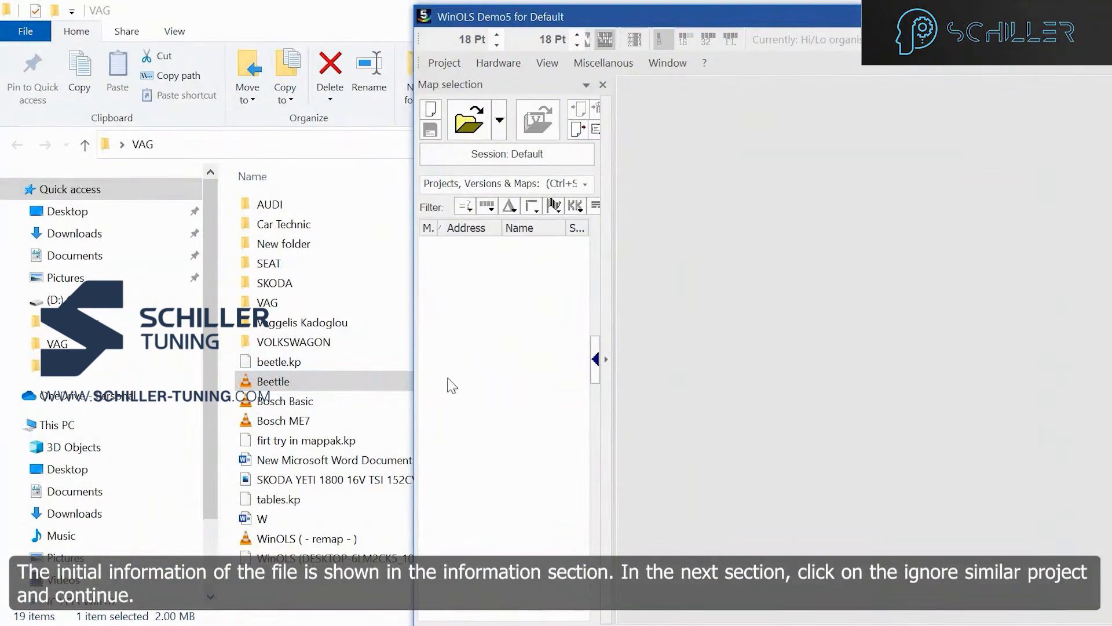
Start importing the Beettle.bin file as a new WinOLS project, ignoring similar projects and skipping the online checksum search
left_click_drag(271, 380, 832, 286)
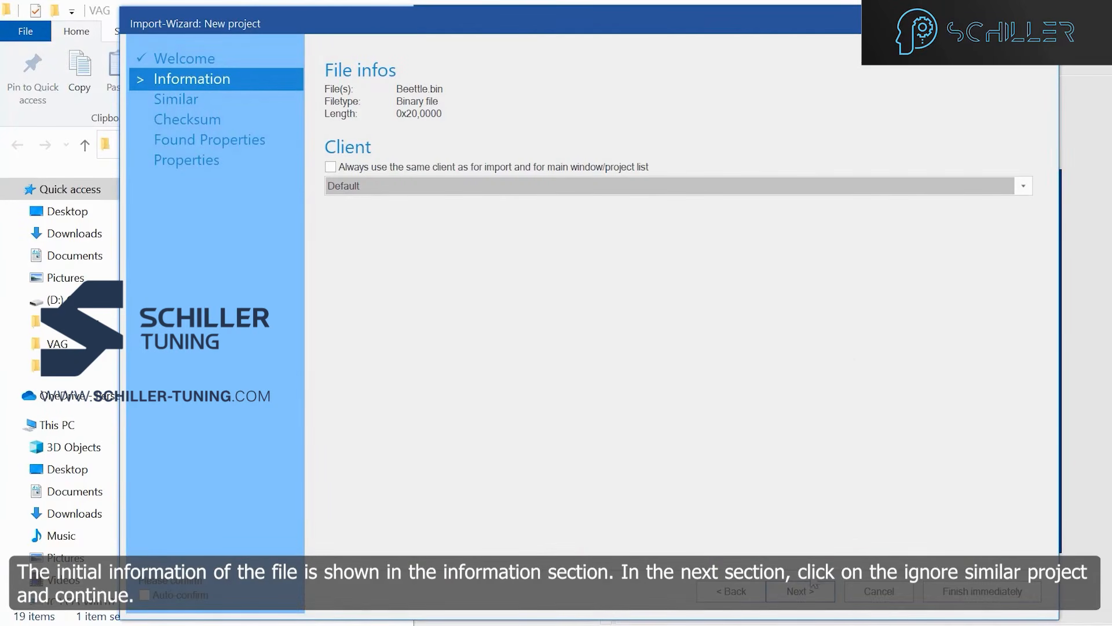
left_click(813, 589)
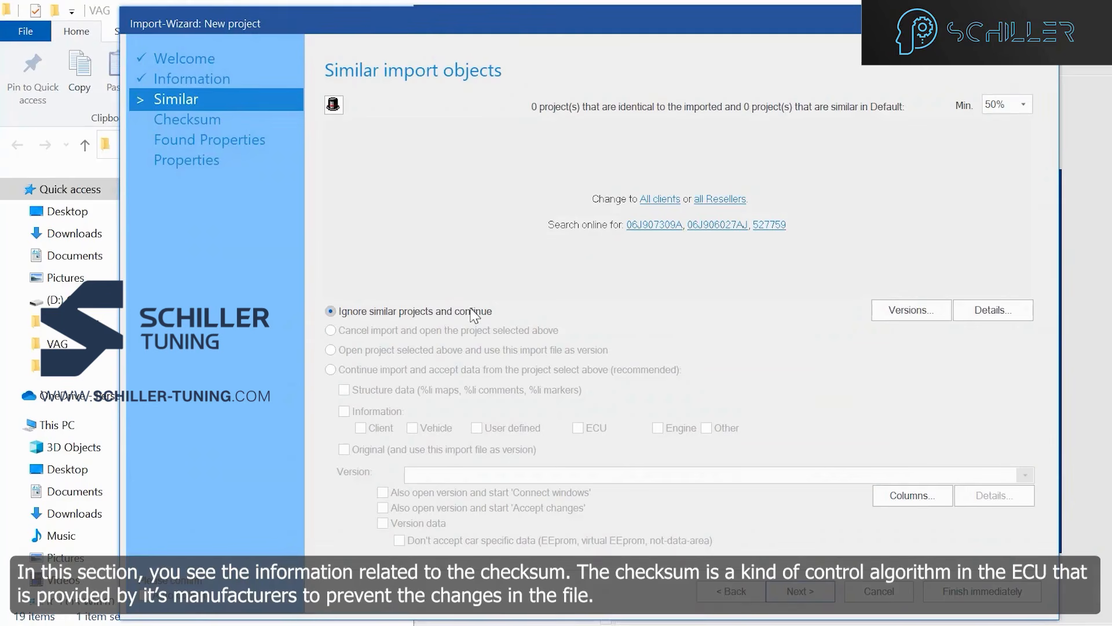
left_click(818, 596)
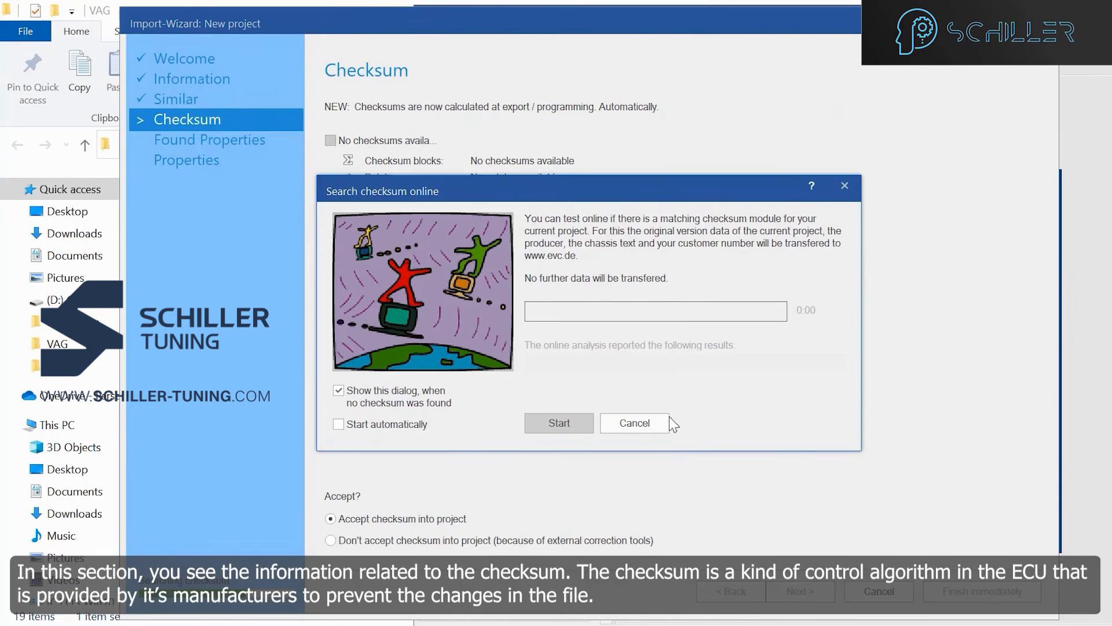
left_click(635, 423)
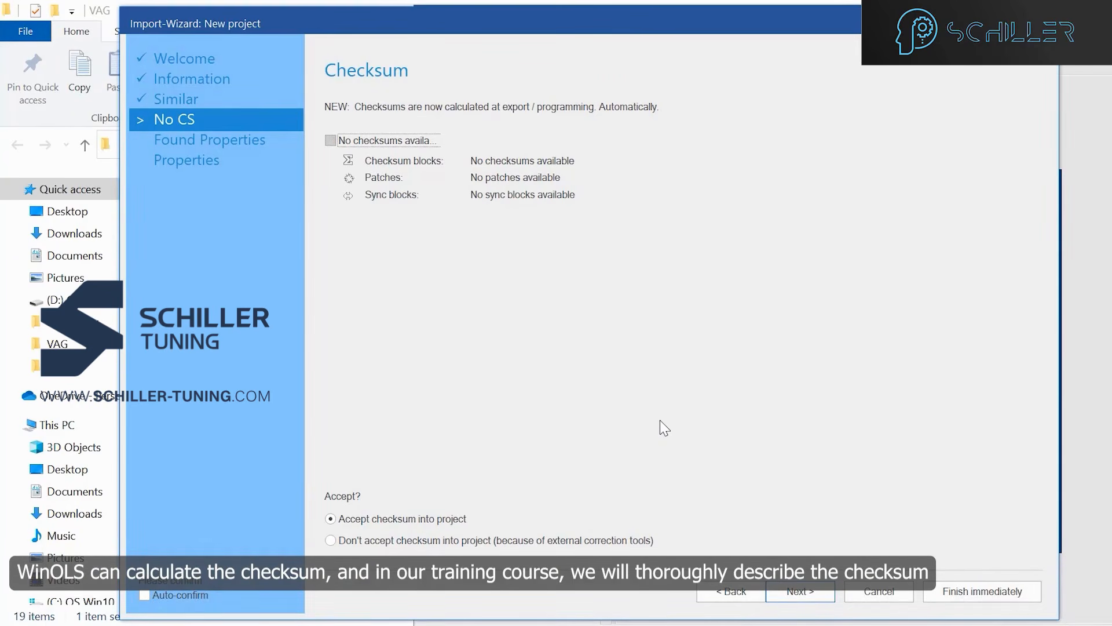
Accept the checksum page, the found properties and the project properties, finish the import, and maximize the project's hexdump window
left_click(815, 594)
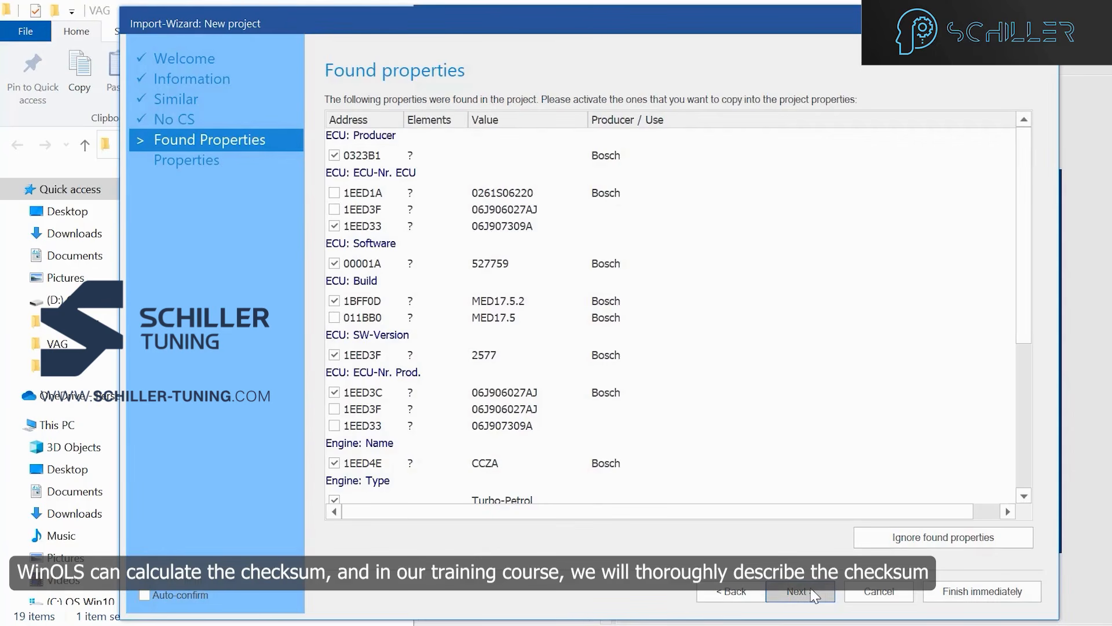
left_click(748, 592)
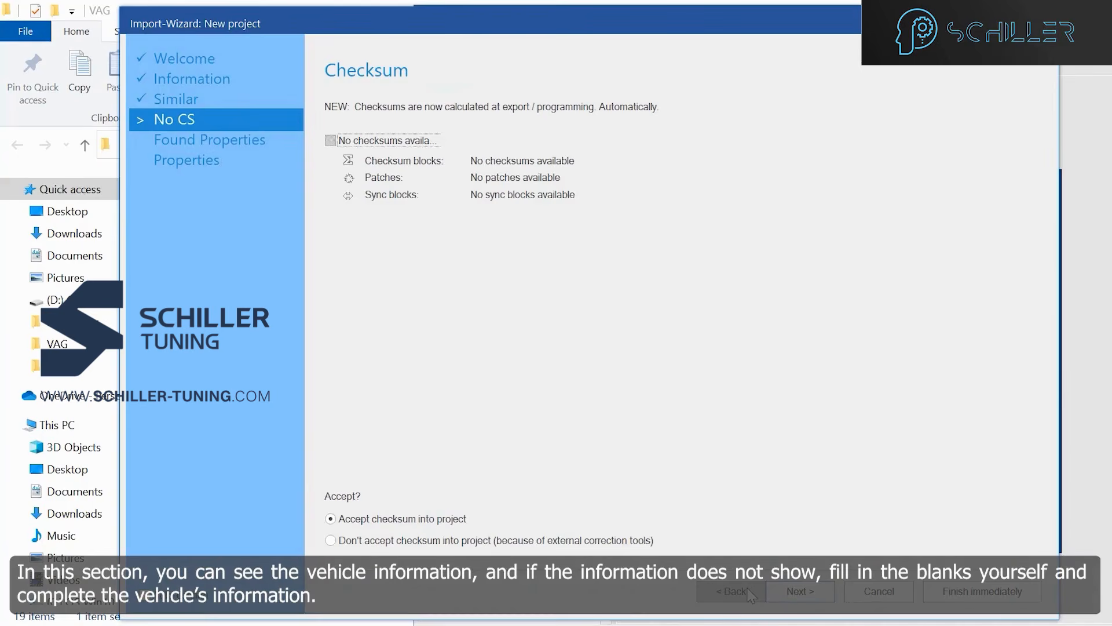
left_click(801, 591)
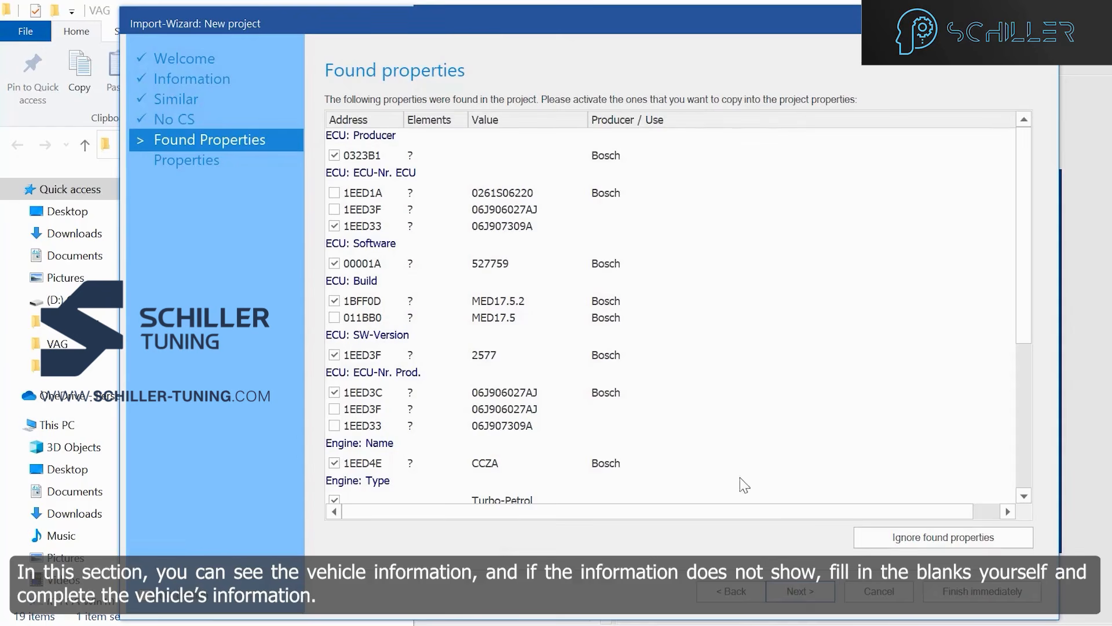
left_click(791, 600)
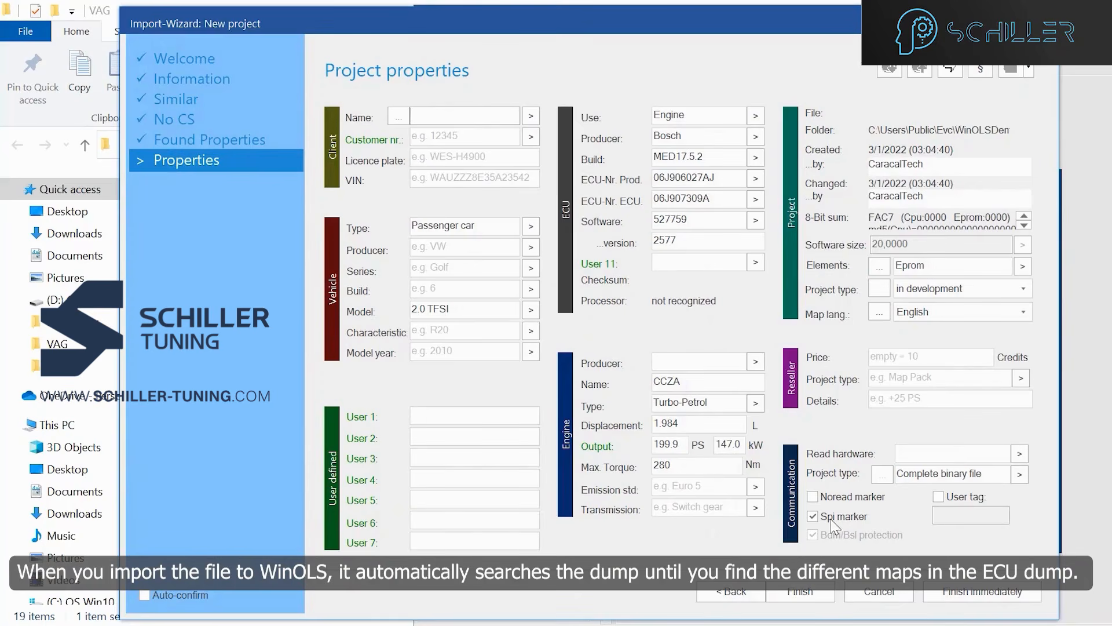
left_click(800, 591)
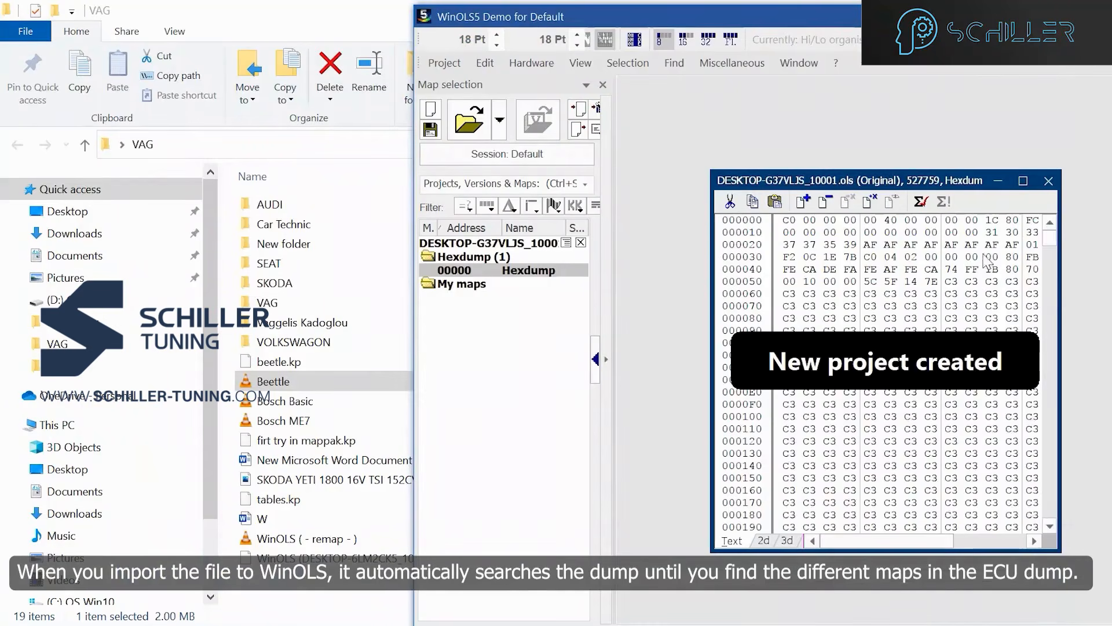
left_click(1021, 181)
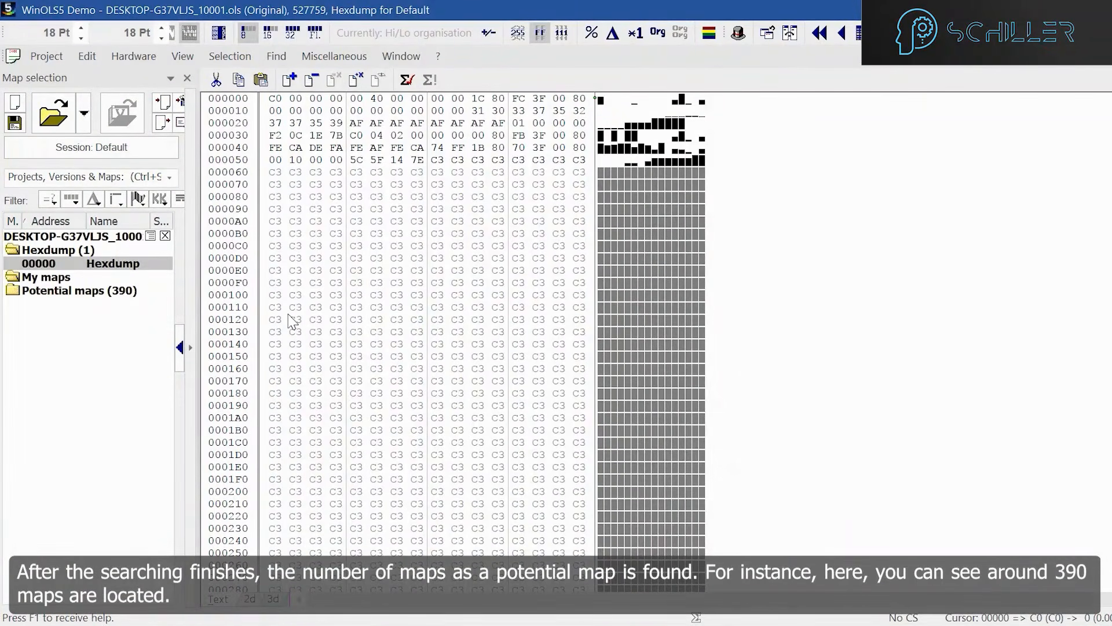
Select the potential maps folder and look through the whole hexdump to see how its data and map areas are distributed
left_click(95, 291)
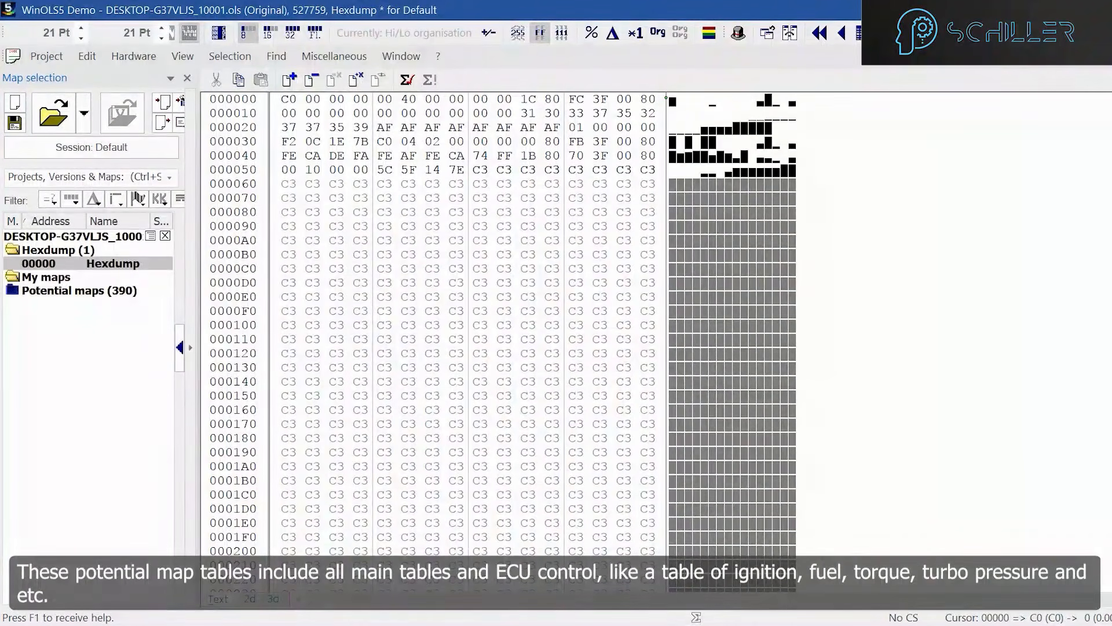
scroll(440, 325, "down", 20)
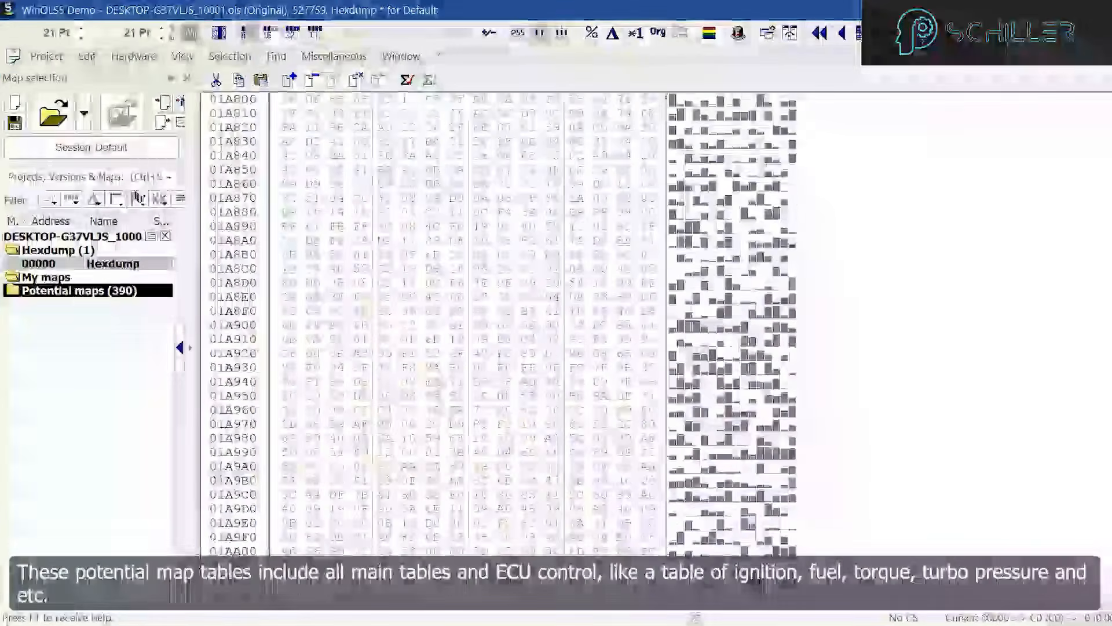
scroll(440, 324, "down", 20)
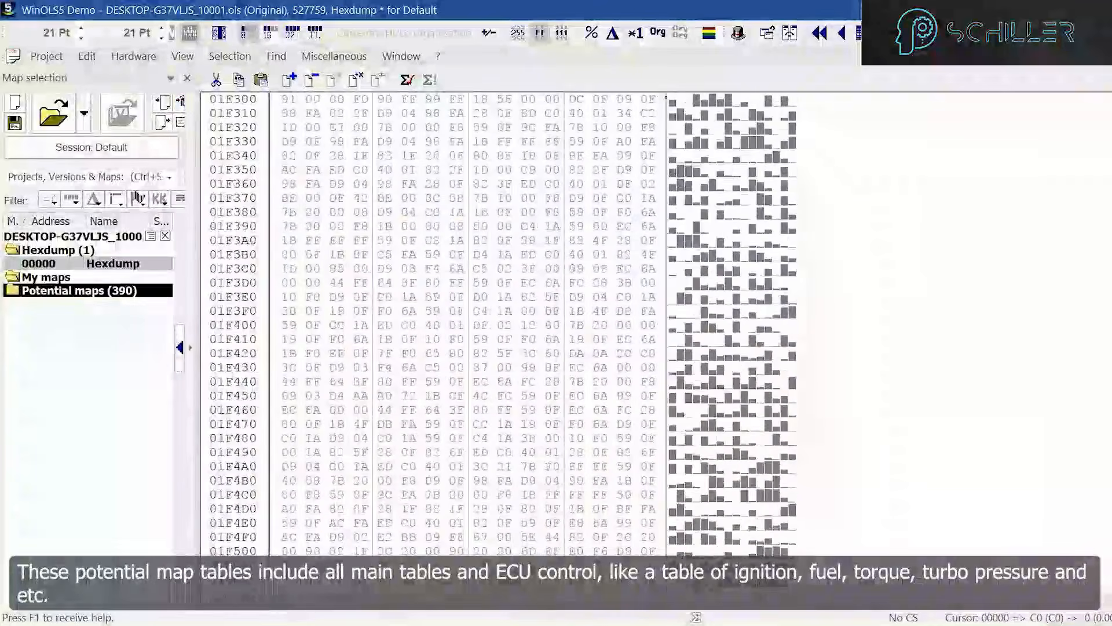
scroll(441, 324, "down", 20)
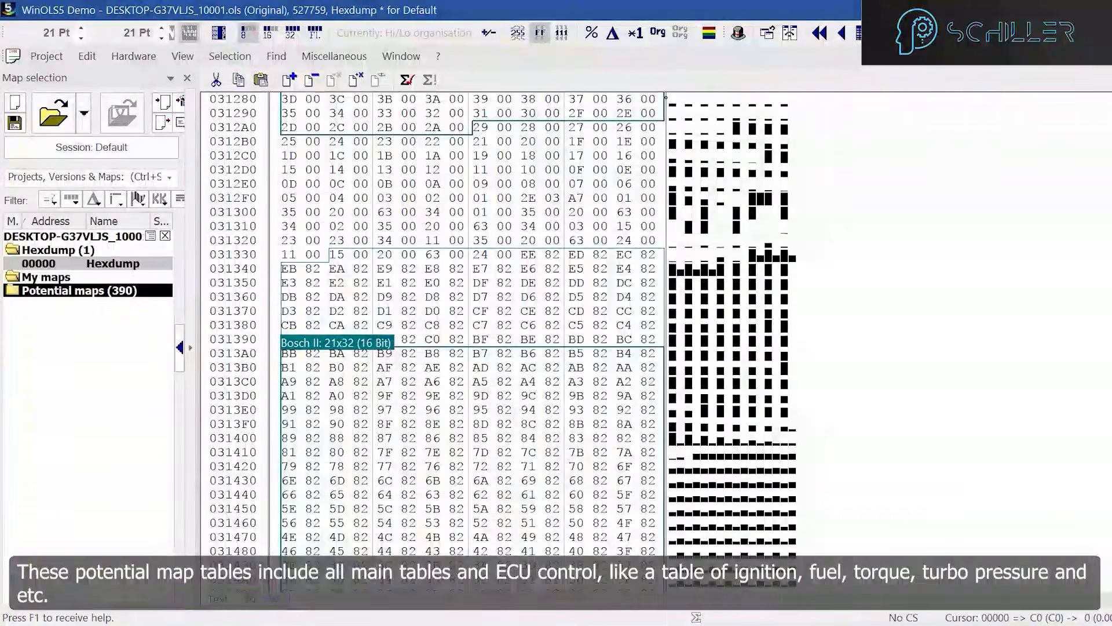
scroll(441, 325, "down", 20)
scroll(440, 324, "down", 20)
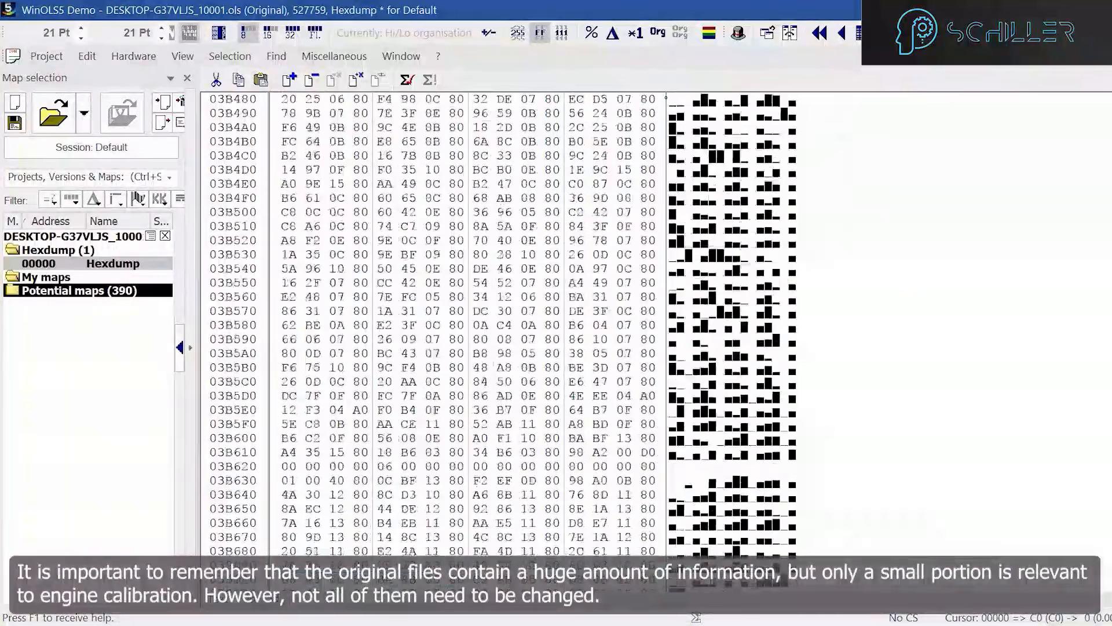
scroll(440, 325, "up", 20)
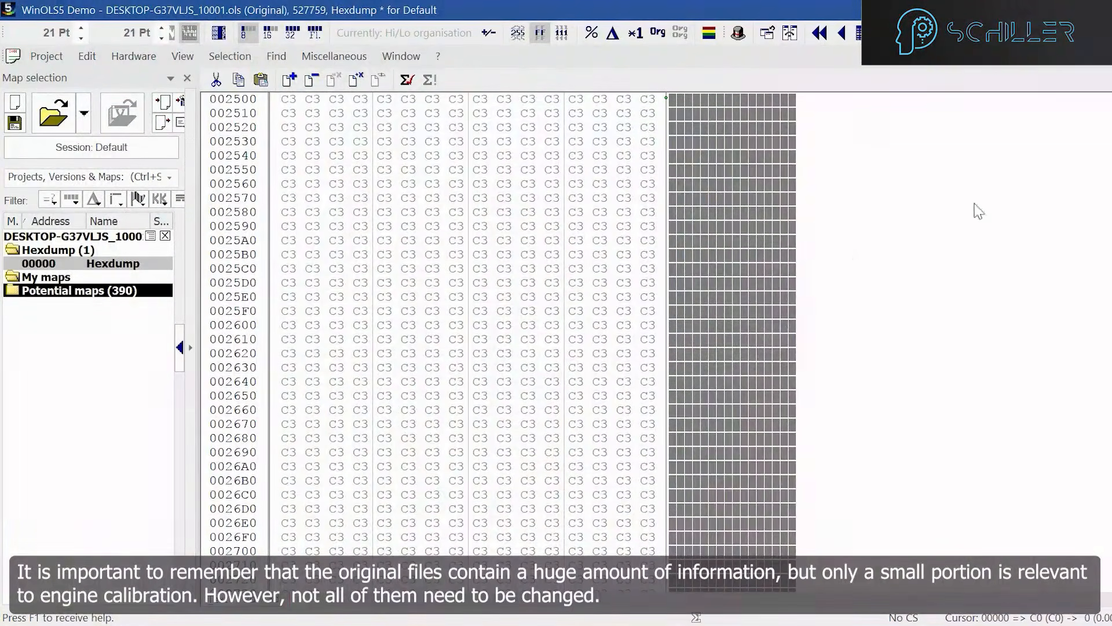
scroll(440, 325, "down", 20)
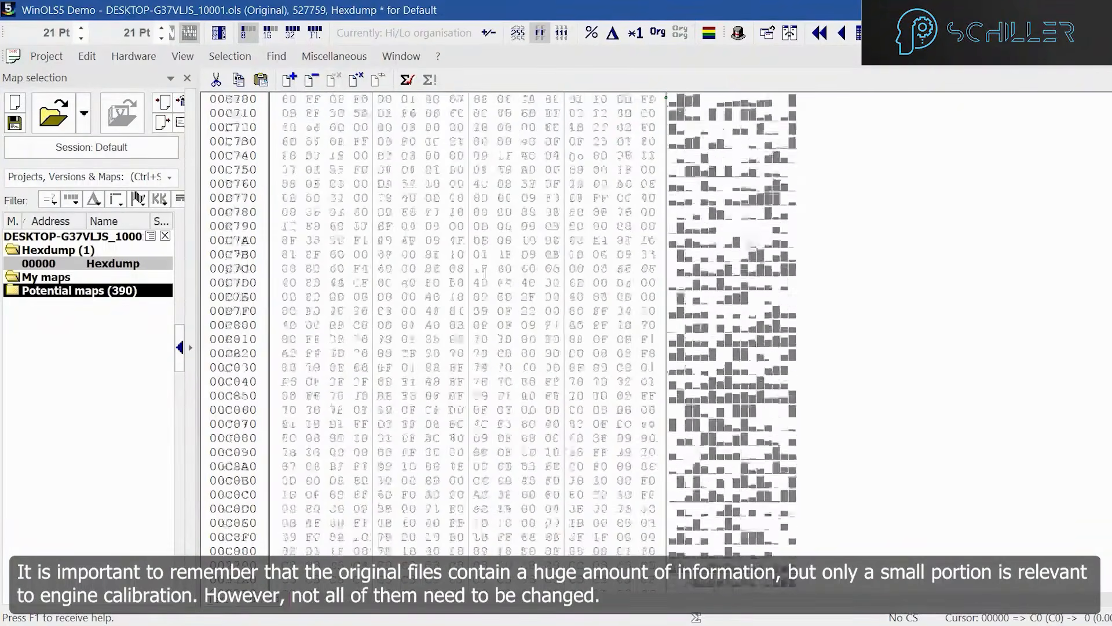
scroll(441, 324, "down", 10)
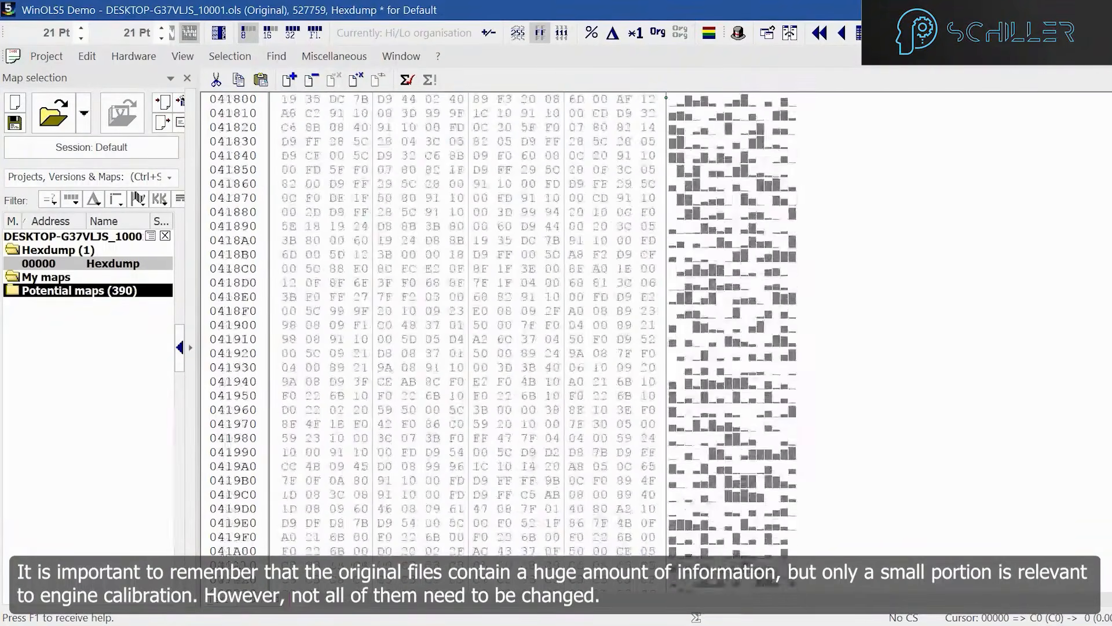
scroll(440, 324, "up", 20)
scroll(441, 325, "down", 15)
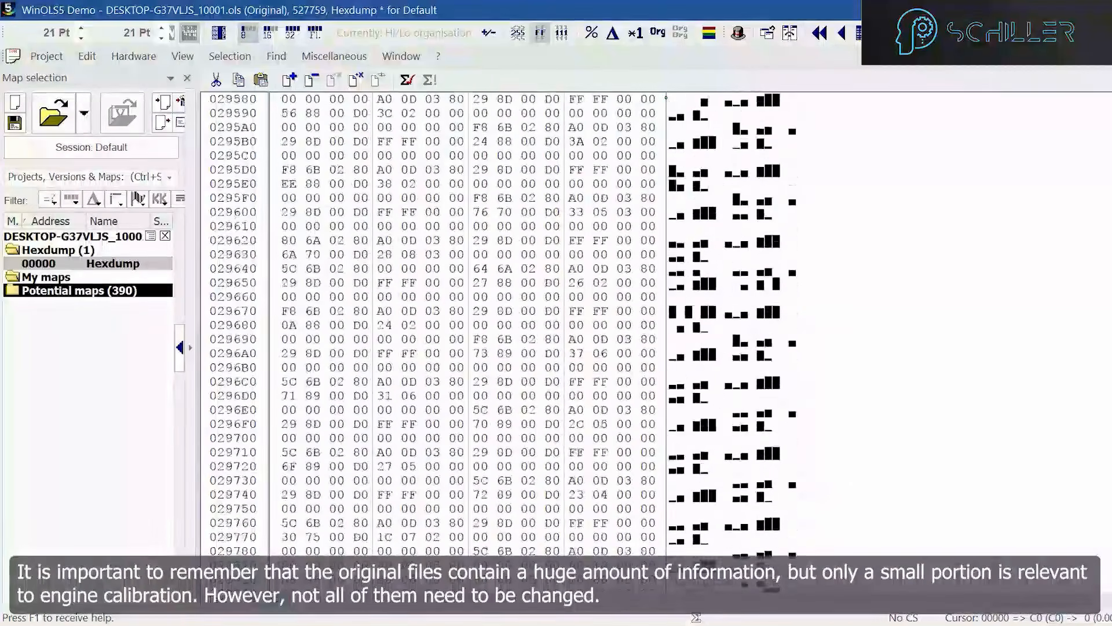
scroll(441, 324, "down", 5)
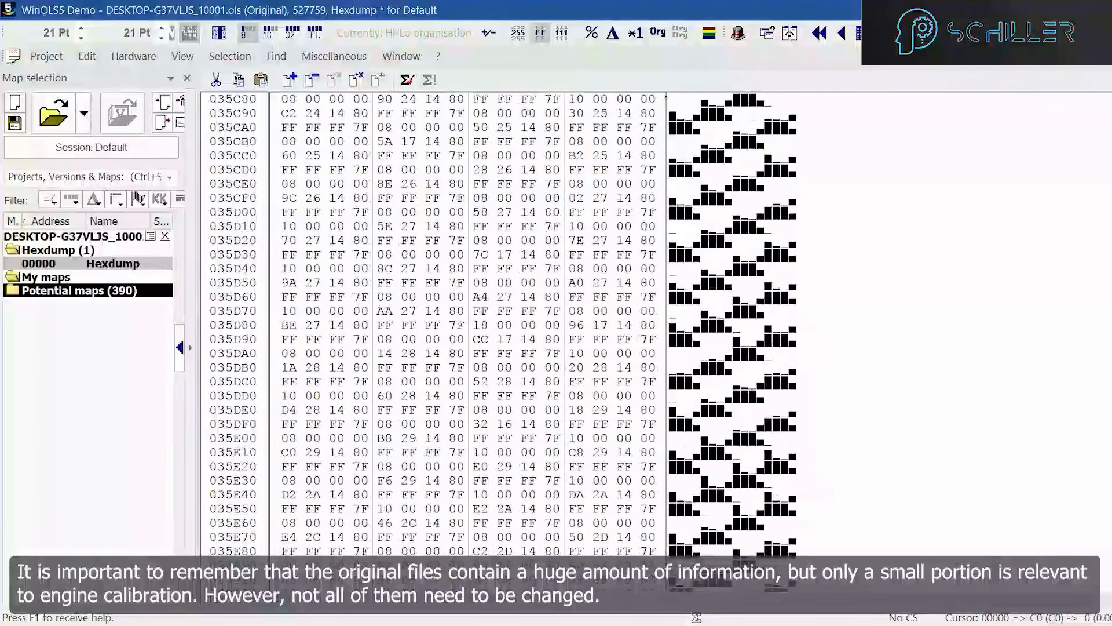
scroll(440, 325, "down", 20)
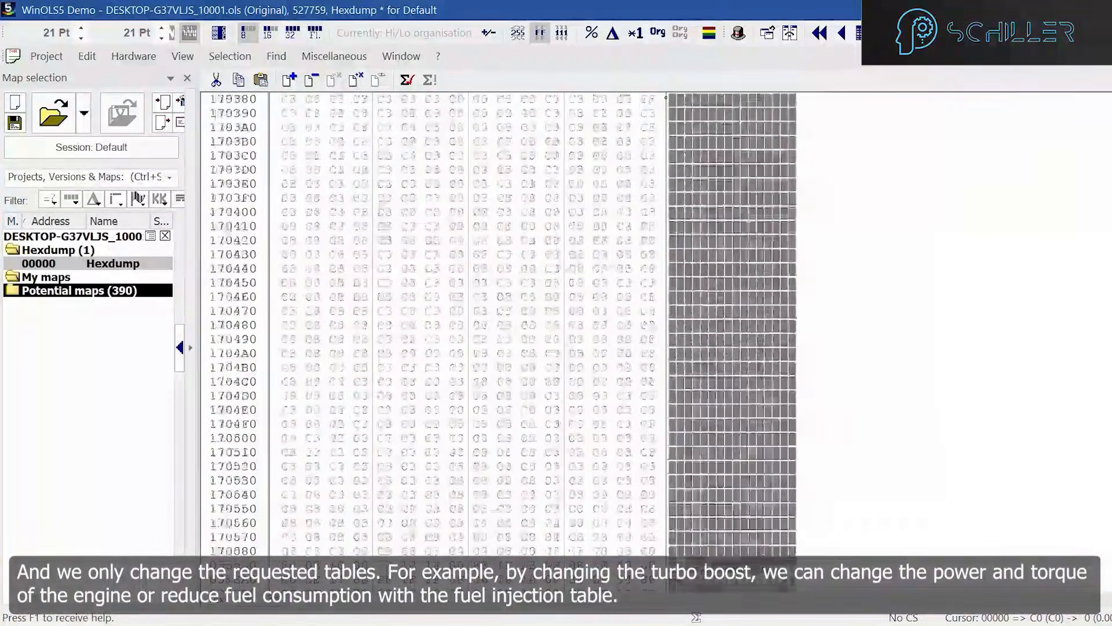
Examine the outlined Bosch II map tables in the hexdump, from around address 1DA580 back to around 1D93A0
scroll(440, 324, "up", 15)
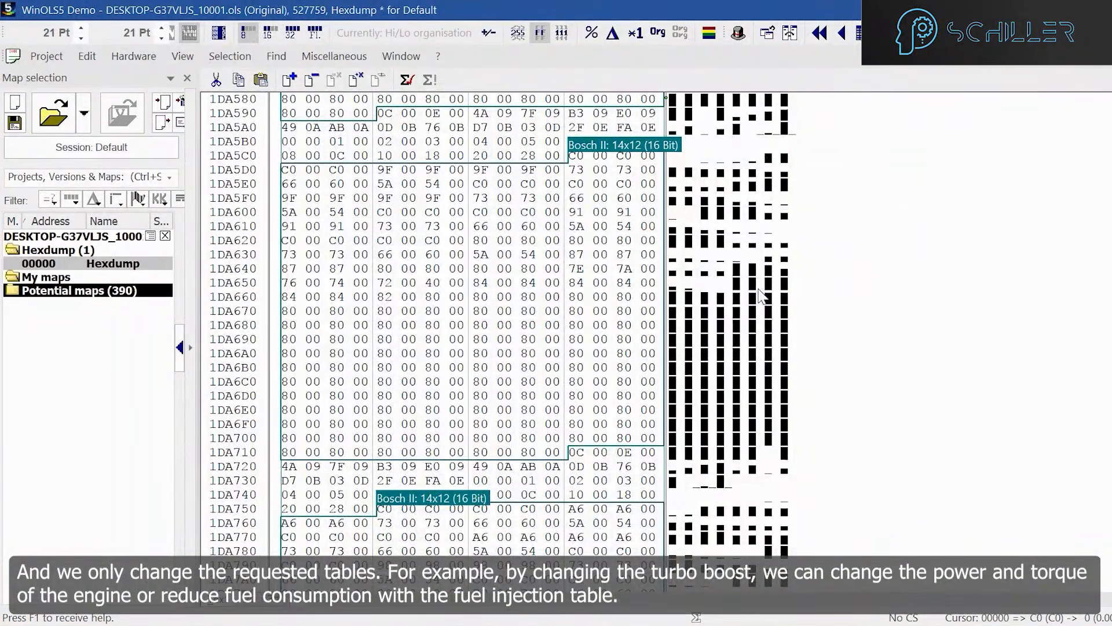
scroll(761, 296, "up", 5)
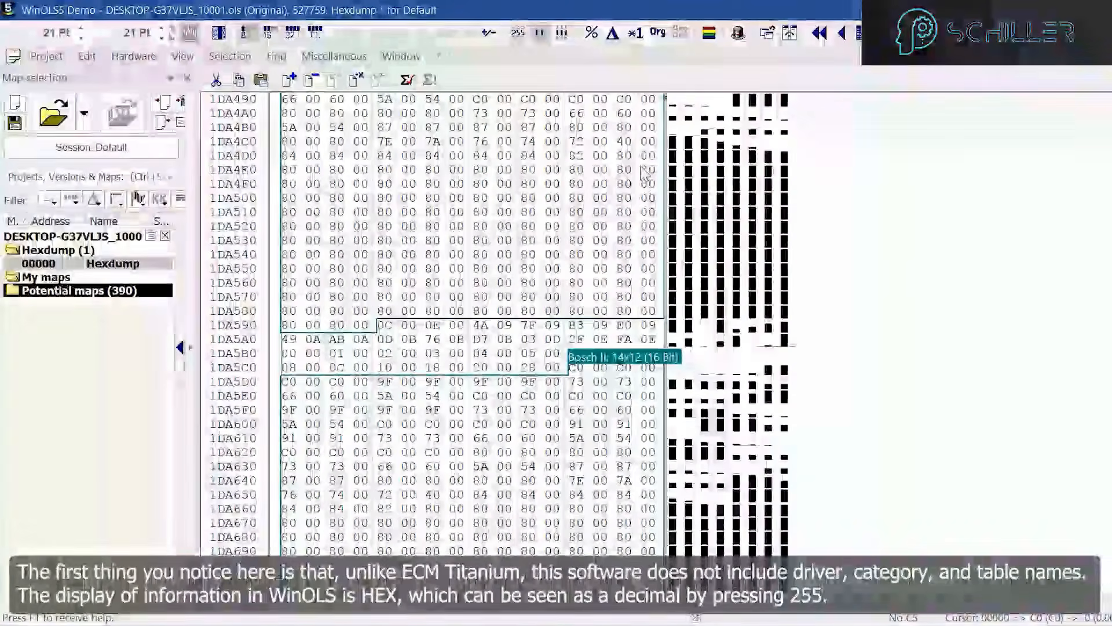
scroll(833, 277, "up", 2)
scroll(833, 277, "up", 2)
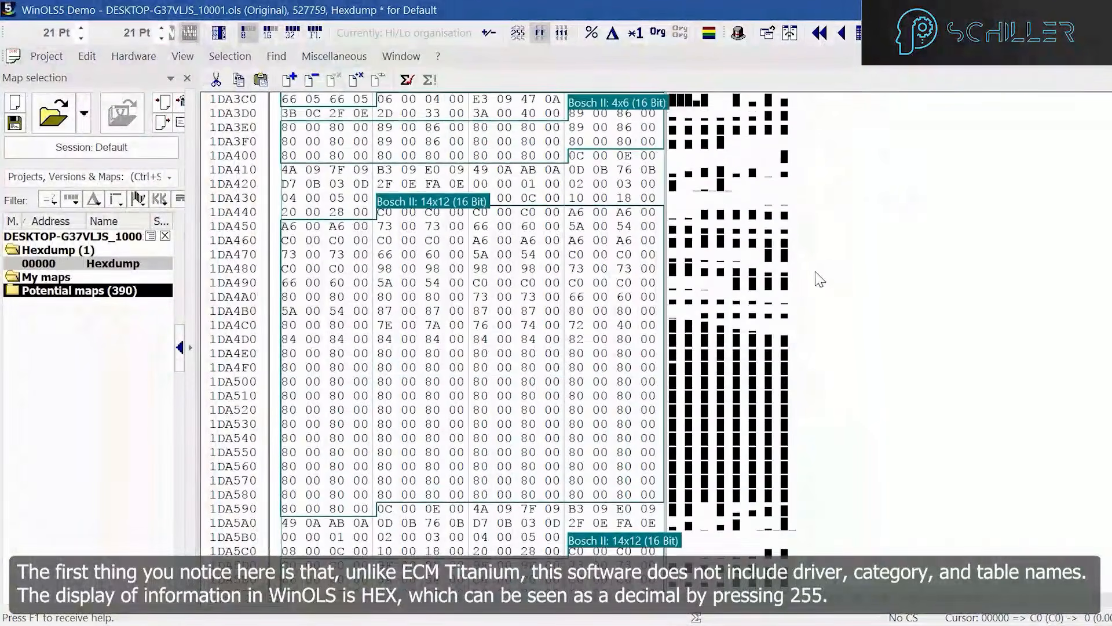
scroll(605, 272, "up", 4)
scroll(604, 273, "up", 1)
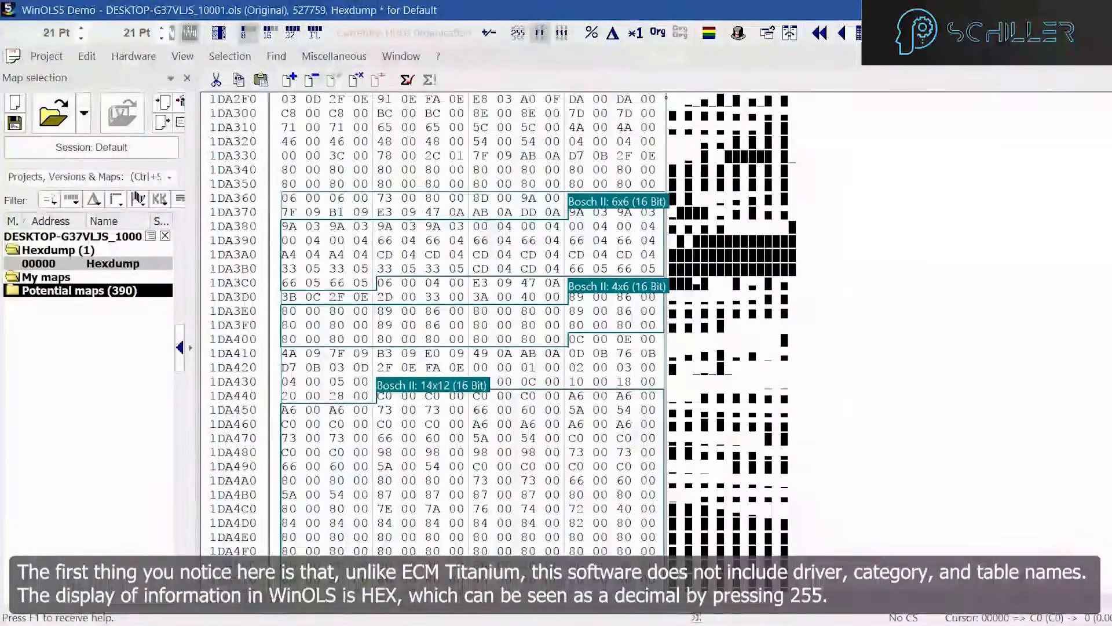
scroll(473, 324, "up", 20)
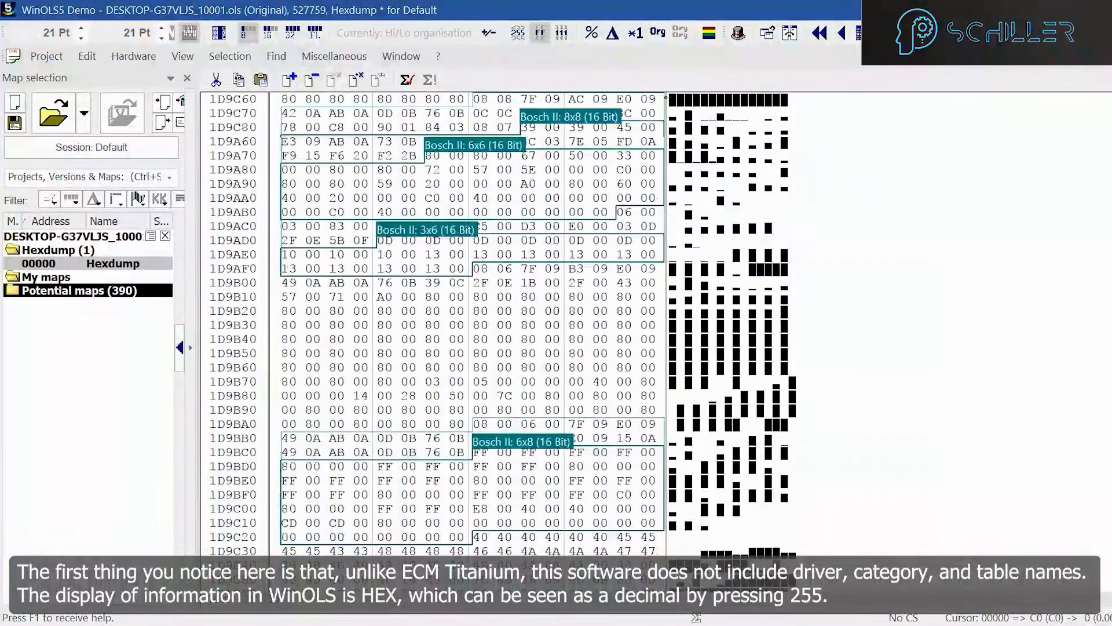
scroll(473, 324, "up", 20)
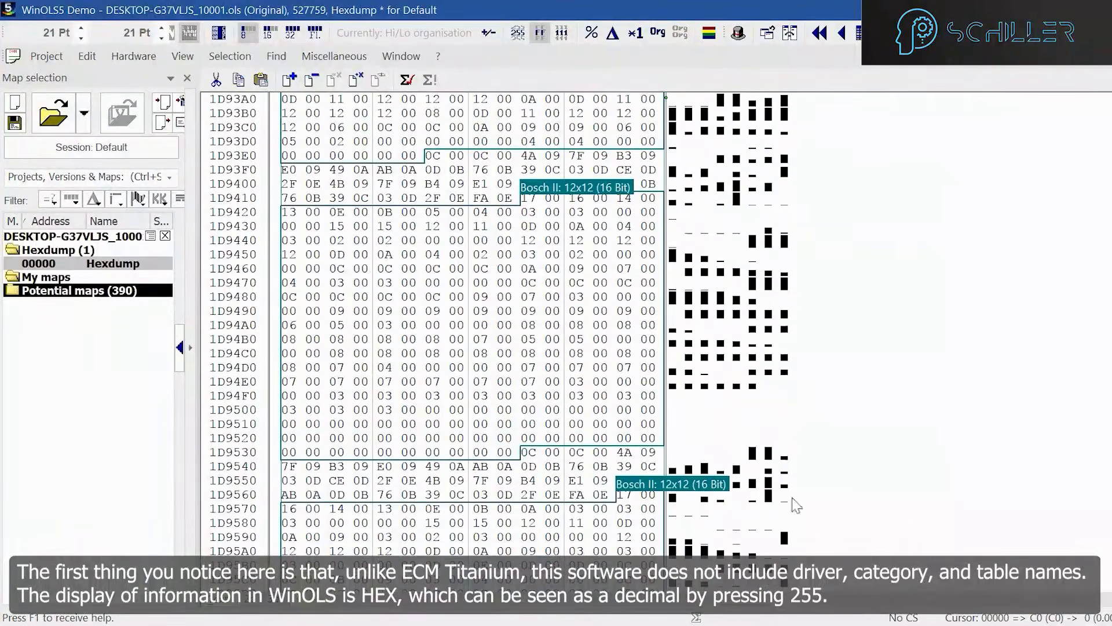
View the hexdump as a 2D graph and return to the text view
left_click(229, 600)
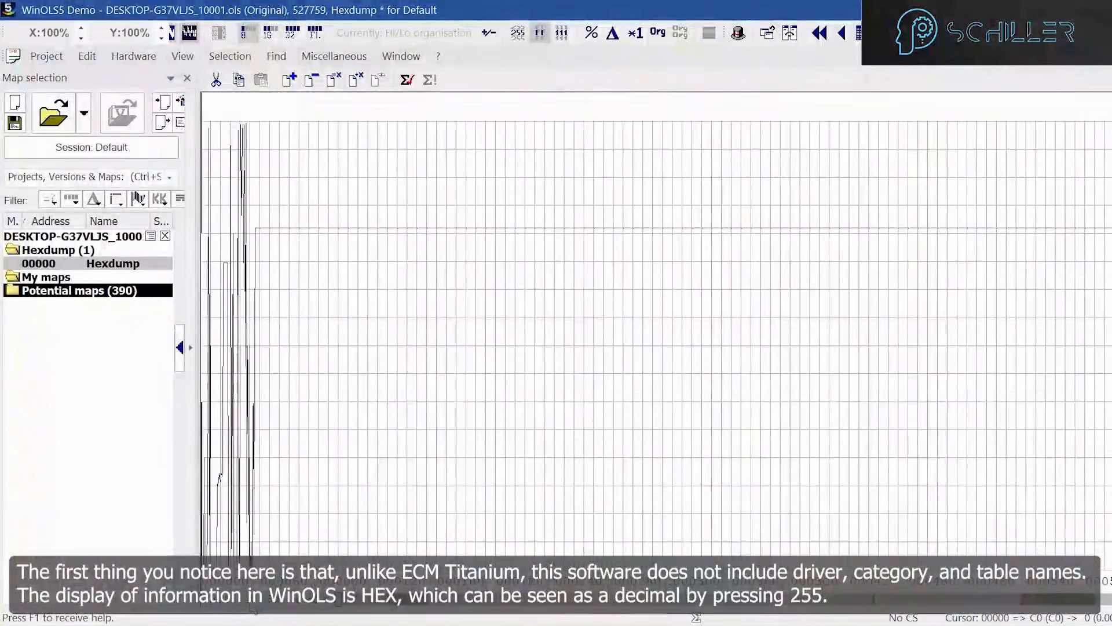
left_click(214, 601)
Switch the hexdump values to decimal display and clear the selection of the repeated filler cells
left_click_drag(626, 187, 289, 522)
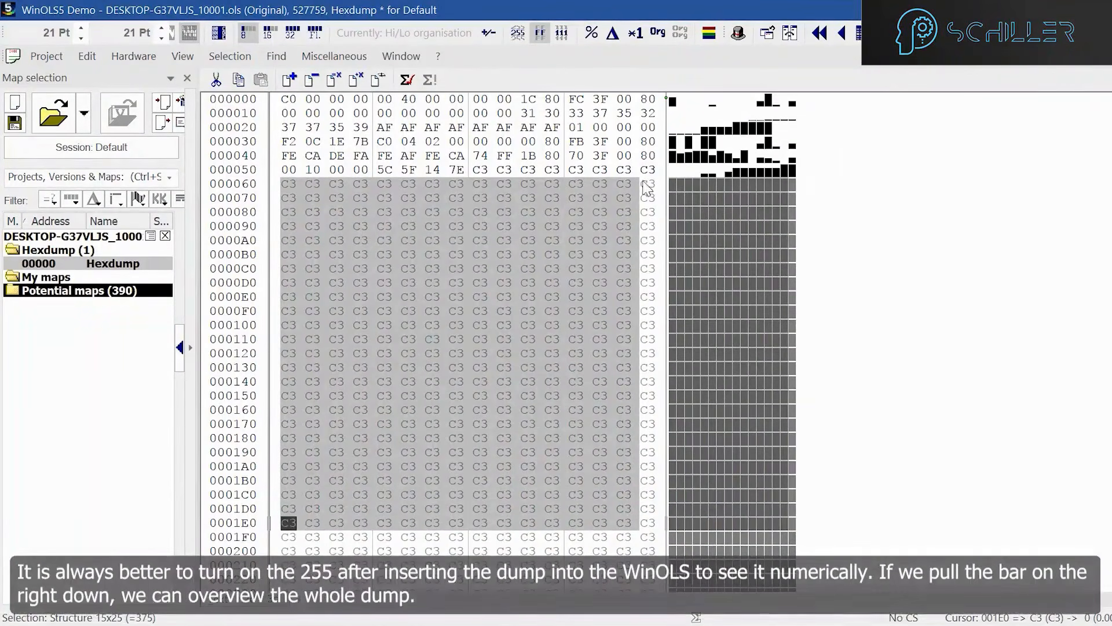
left_click(648, 198)
left_click_drag(647, 242, 600, 465)
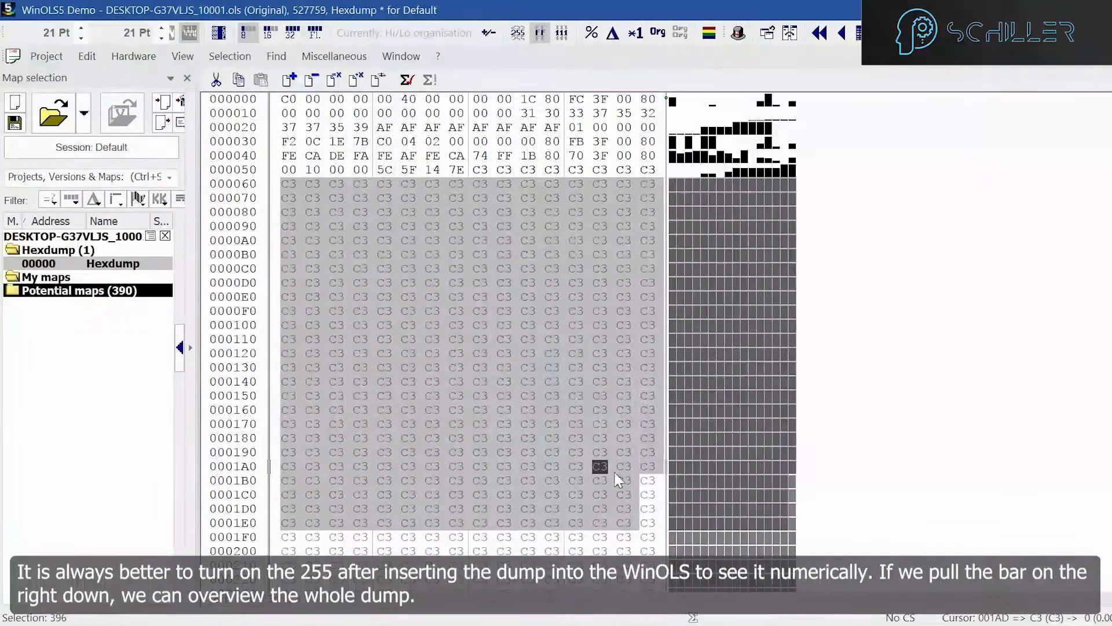
left_click(517, 32)
key("Escape")
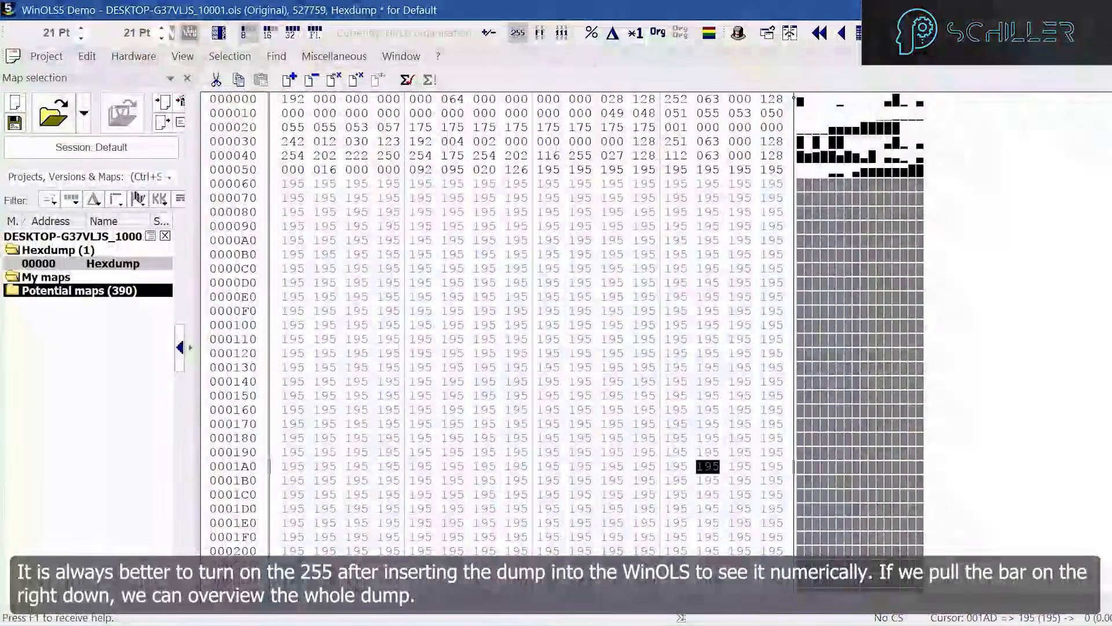
Look through the dump in decimal from its start down to around address 1D7480
left_click_drag(1111, 108, 1111, 253)
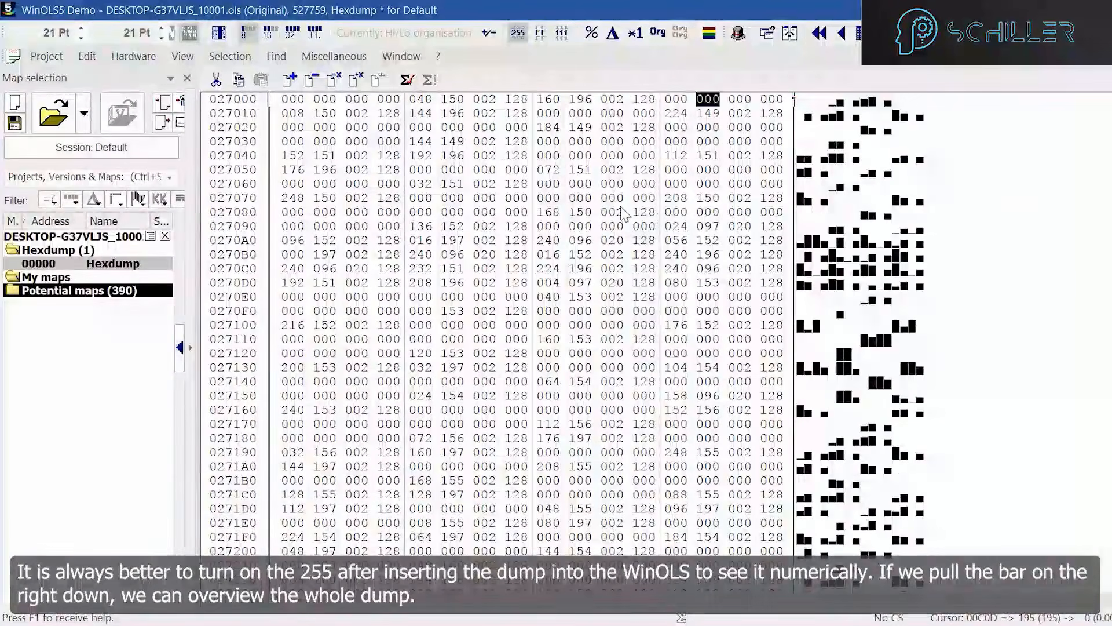
left_click_drag(774, 260, 614, 466)
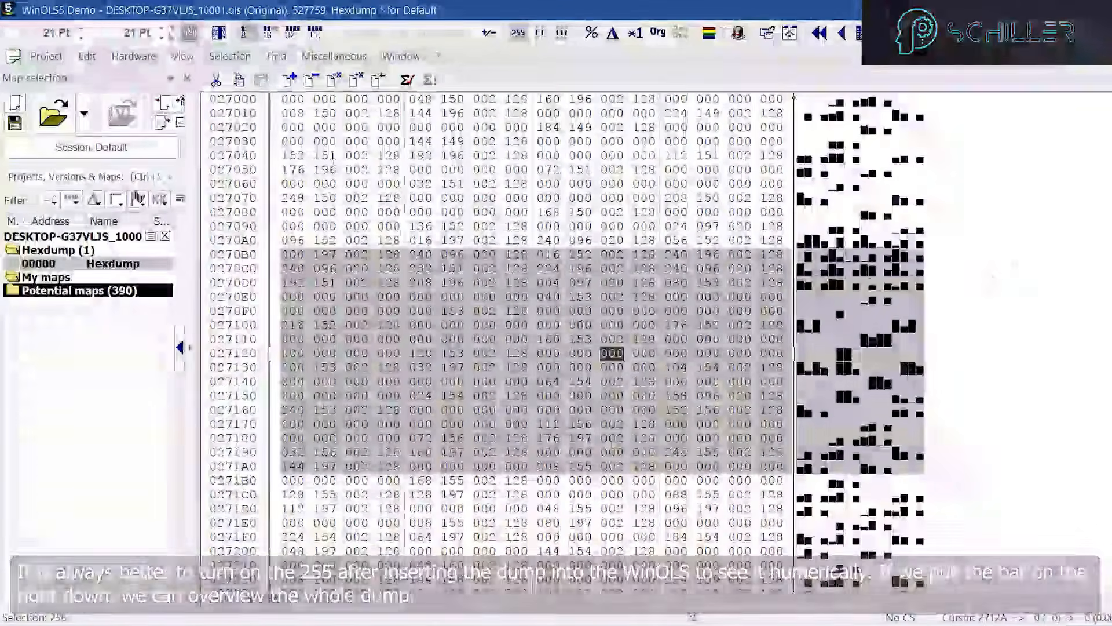
left_click_drag(1111, 253, 1111, 400)
left_click_drag(1111, 170, 1111, 571)
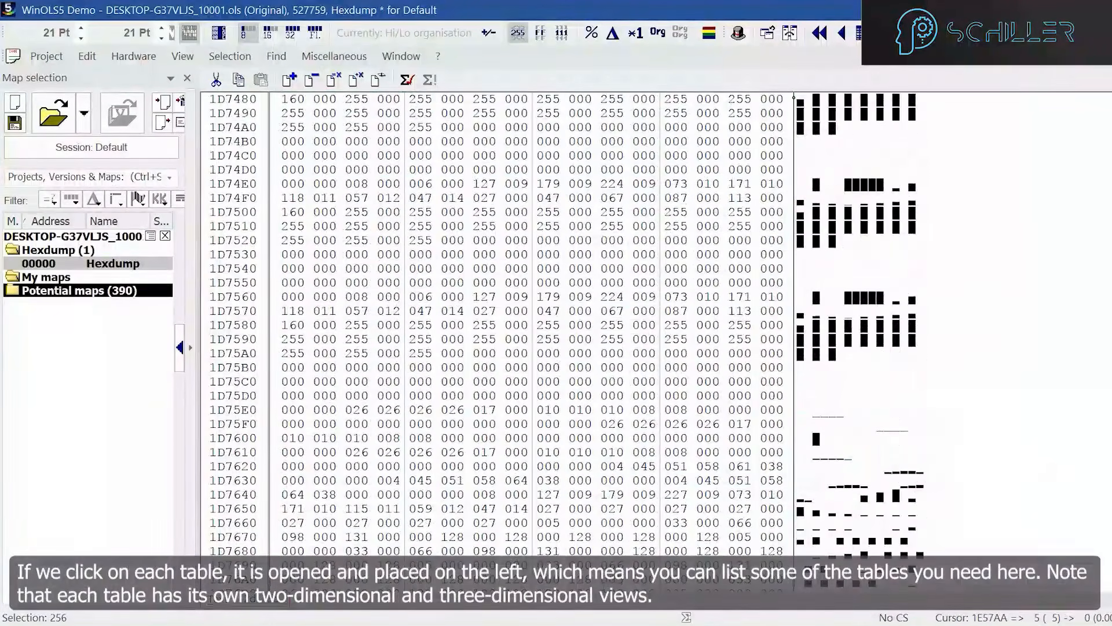
Find the outlined Bosch II 12x12 (16 Bit) table at address 1D7EF2 and open it as a map of its own
key("Page_Down")
key("Page_Down")
key("Page_Down")
key("Page_Down")
scroll(735, 448, "down", 1)
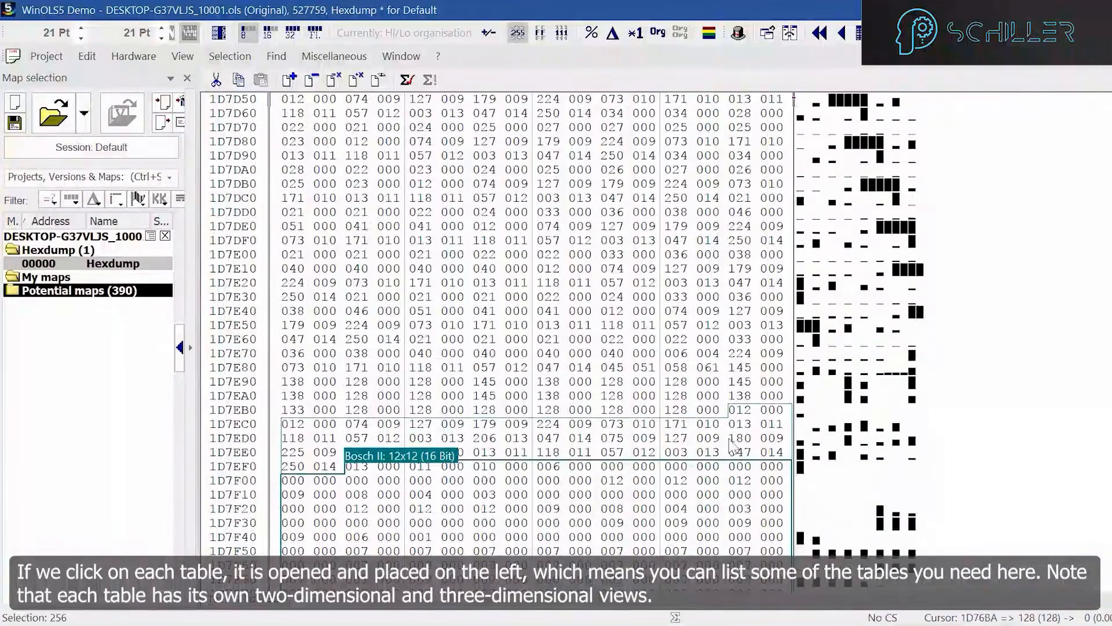
scroll(733, 446, "down", 4)
left_click(426, 404)
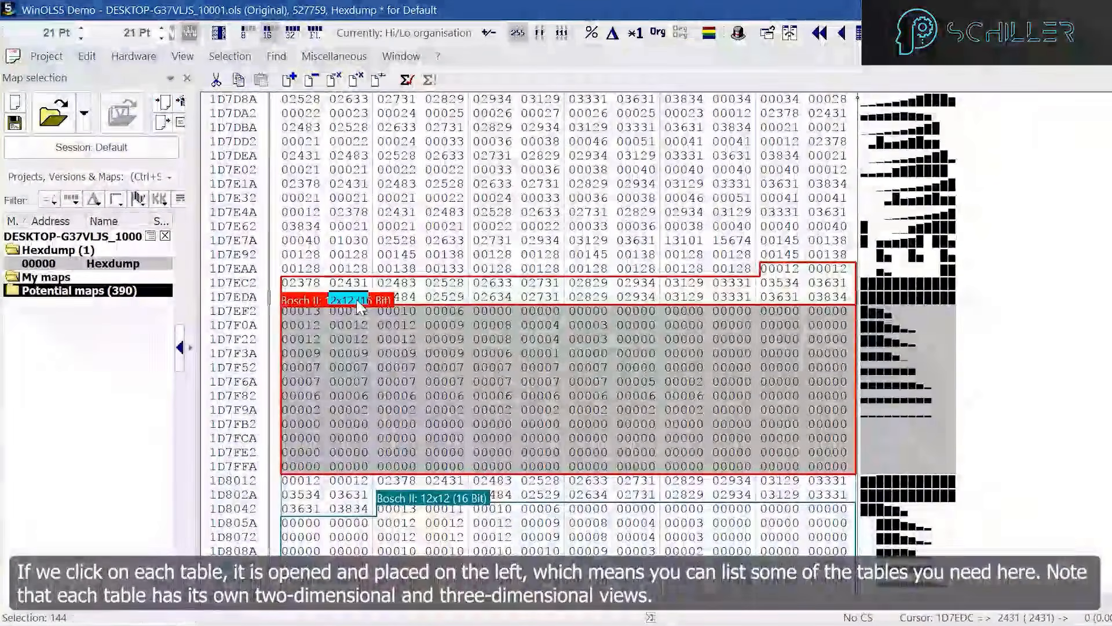
left_click(359, 301)
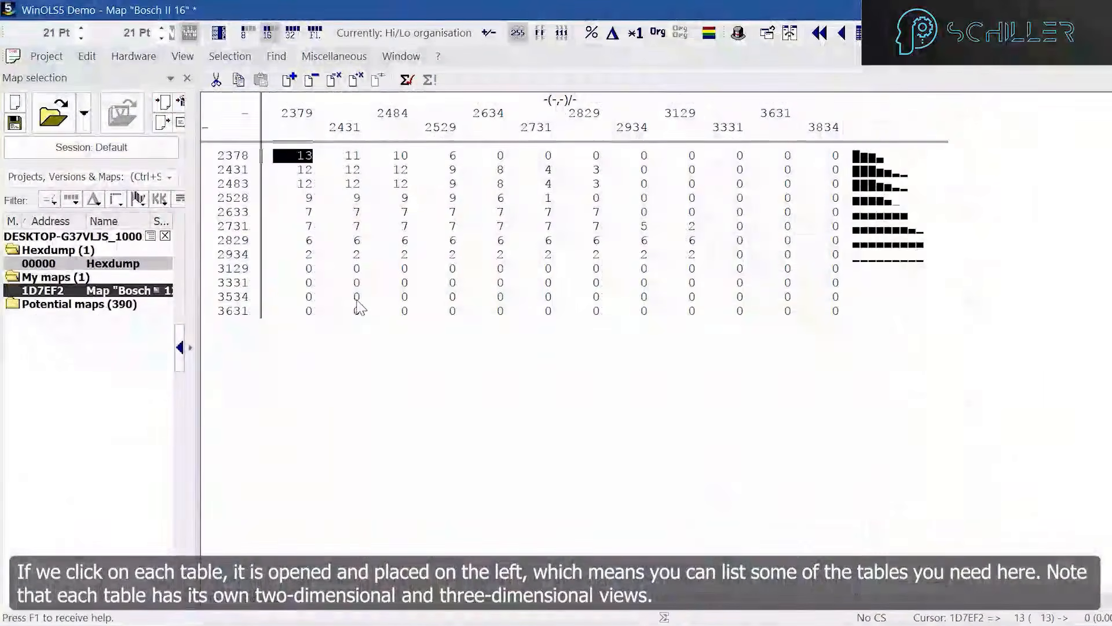
Narrow the Name column of the map list to show the map size, and return from the map to the hexdump
left_click_drag(150, 222, 120, 222)
left_click(930, 162)
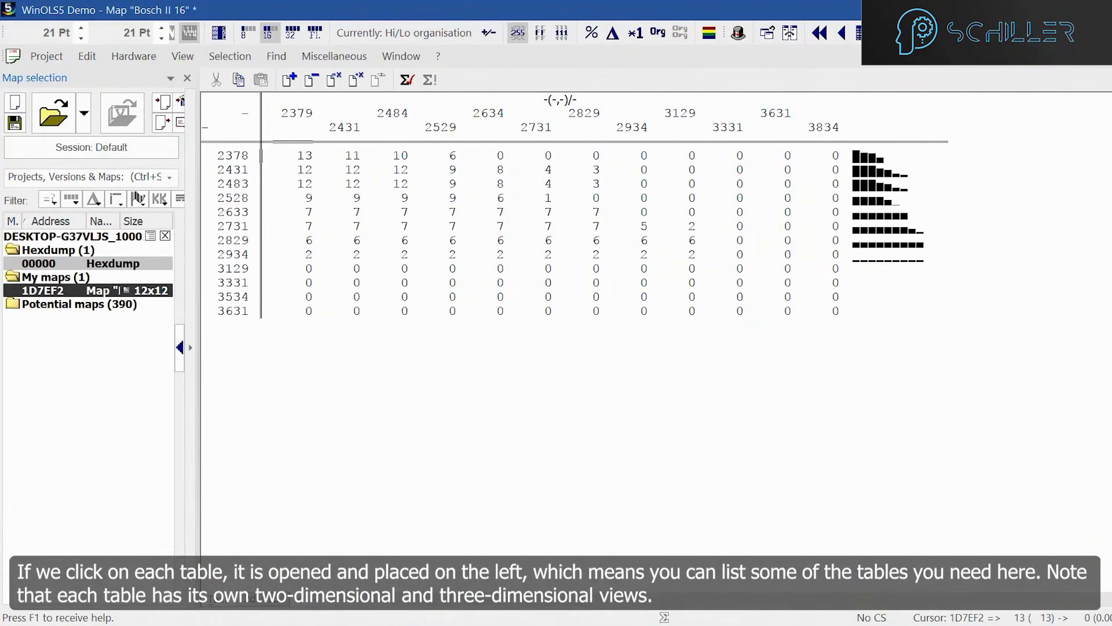
left_click(1100, 56)
scroll(705, 399, "down", 9)
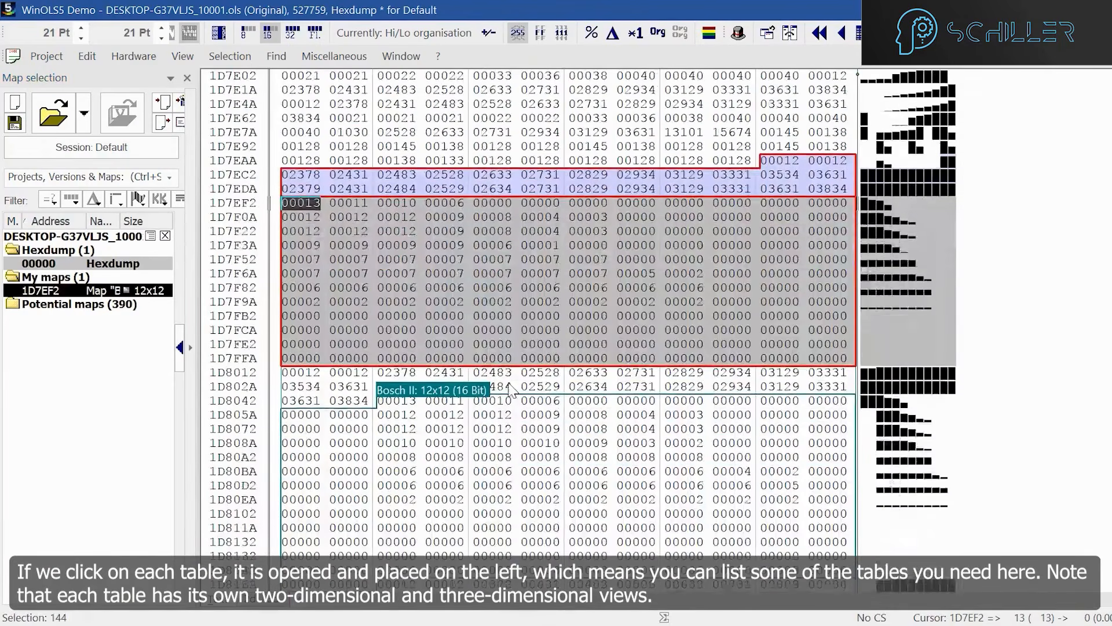
scroll(512, 391, "down", 3)
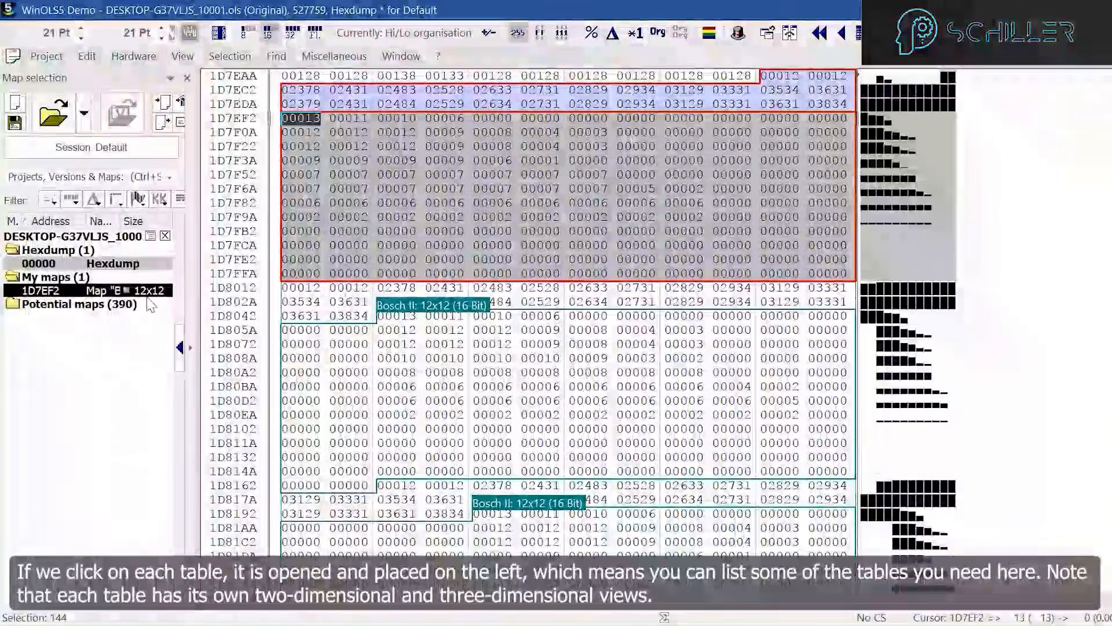
Open the 12x12 map 1D7EF2 from My maps, view it in 2D and 3D, and close it
left_click(146, 293)
double_click(144, 293)
left_click(255, 600)
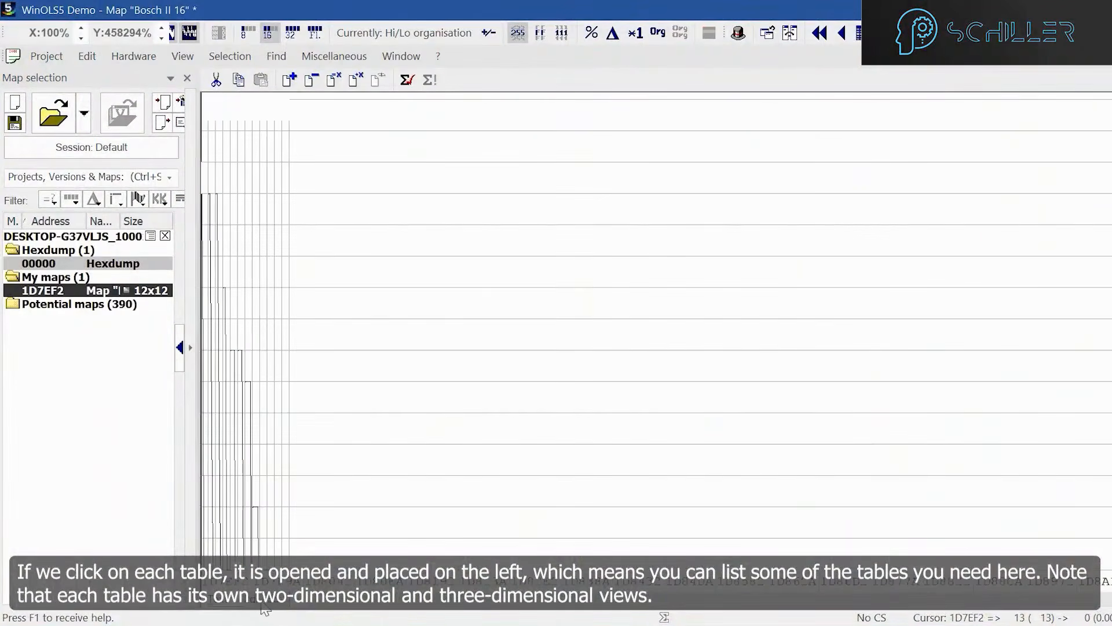
left_click(272, 600)
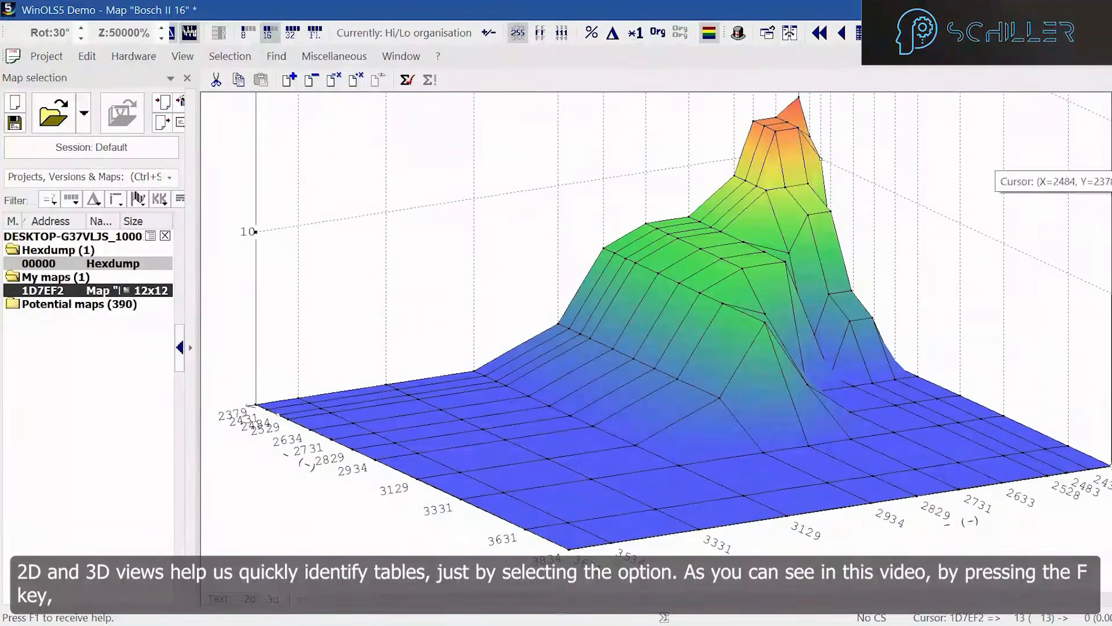
left_click(1100, 56)
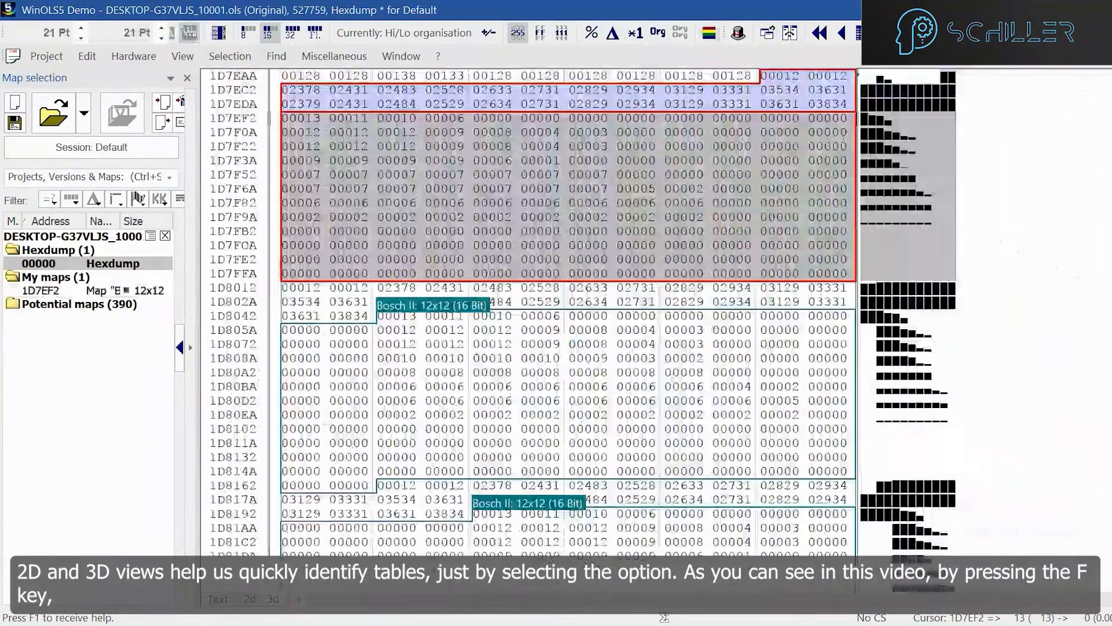
View the hexdump in 2D and in 3D, and return to the text view
left_click(250, 602)
scroll(416, 586, "down", 2)
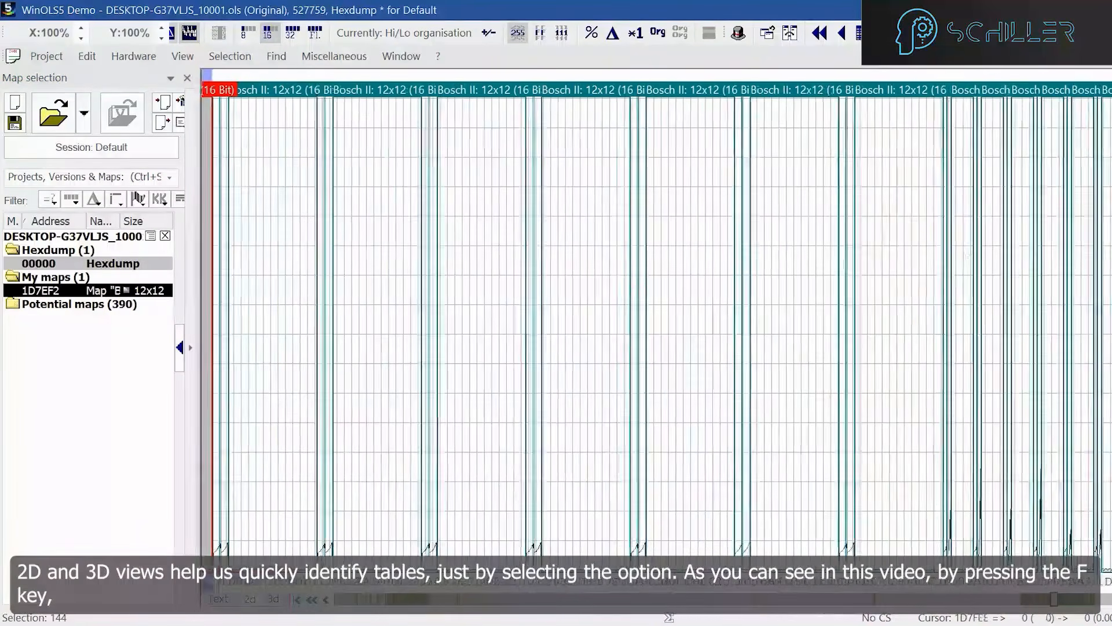
left_click(273, 600)
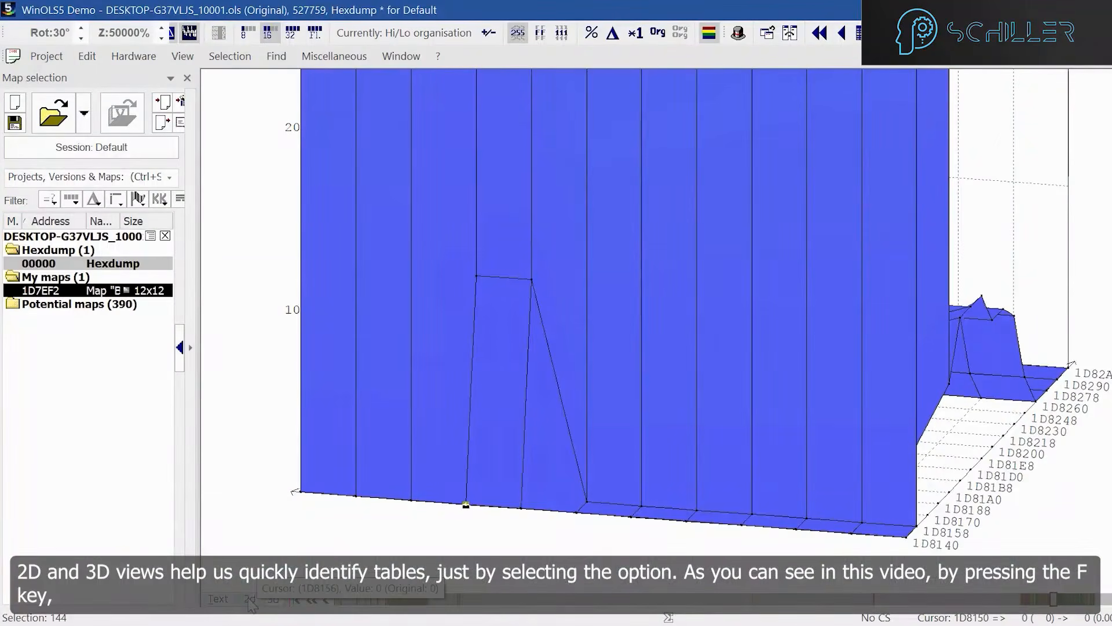
left_click(250, 600)
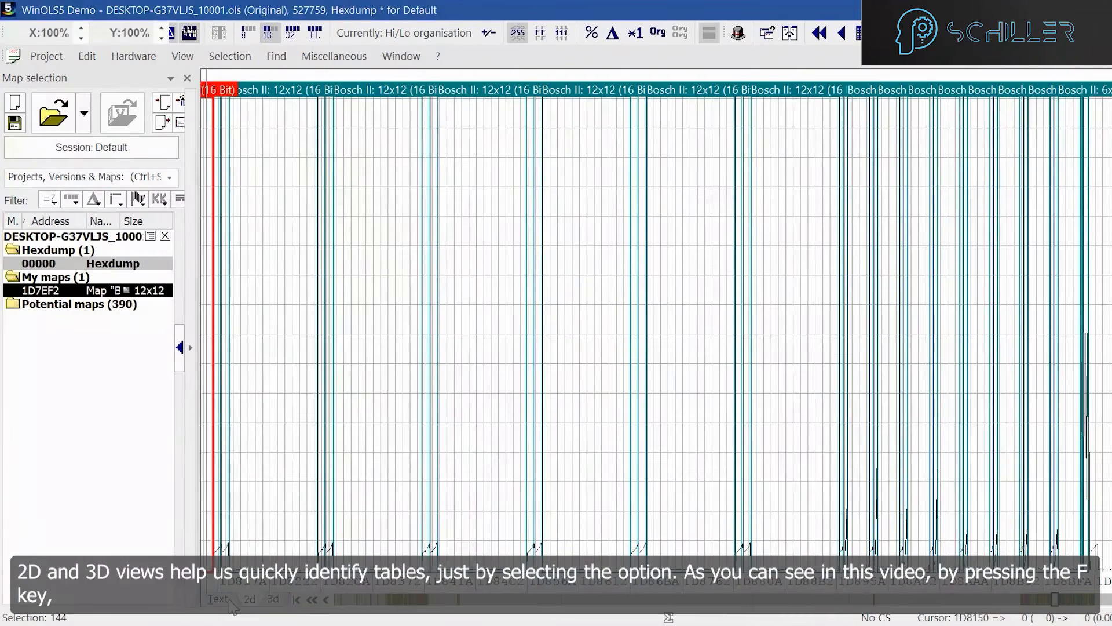
left_click(228, 601)
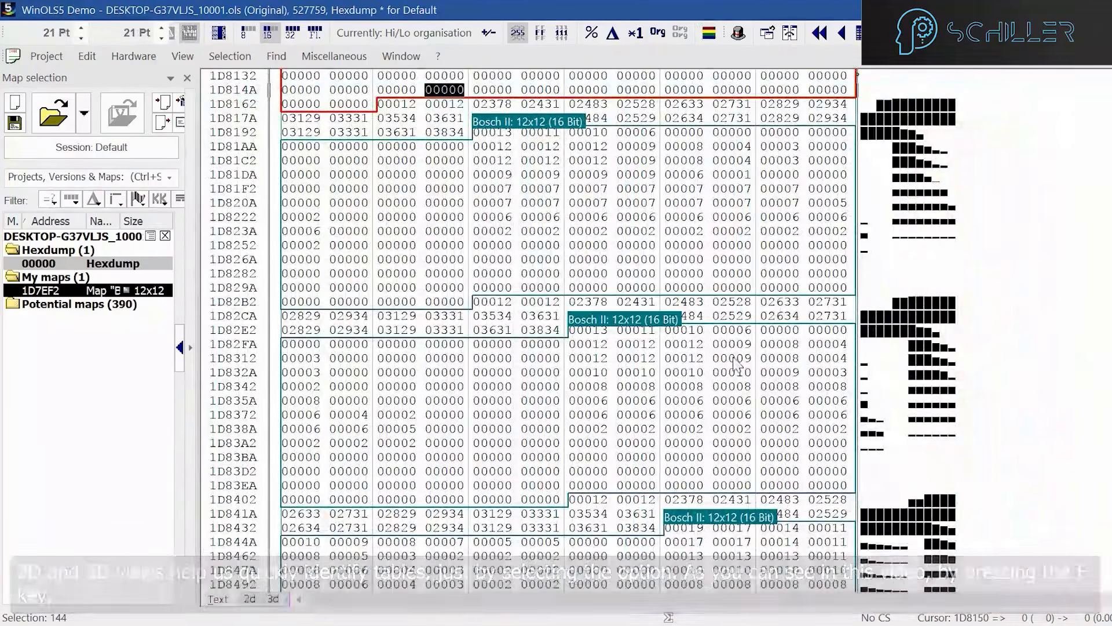
Step forward through the potential maps in the hexdump text view to the Bosch II 6x8 map at 1D8E1C
left_click(811, 267)
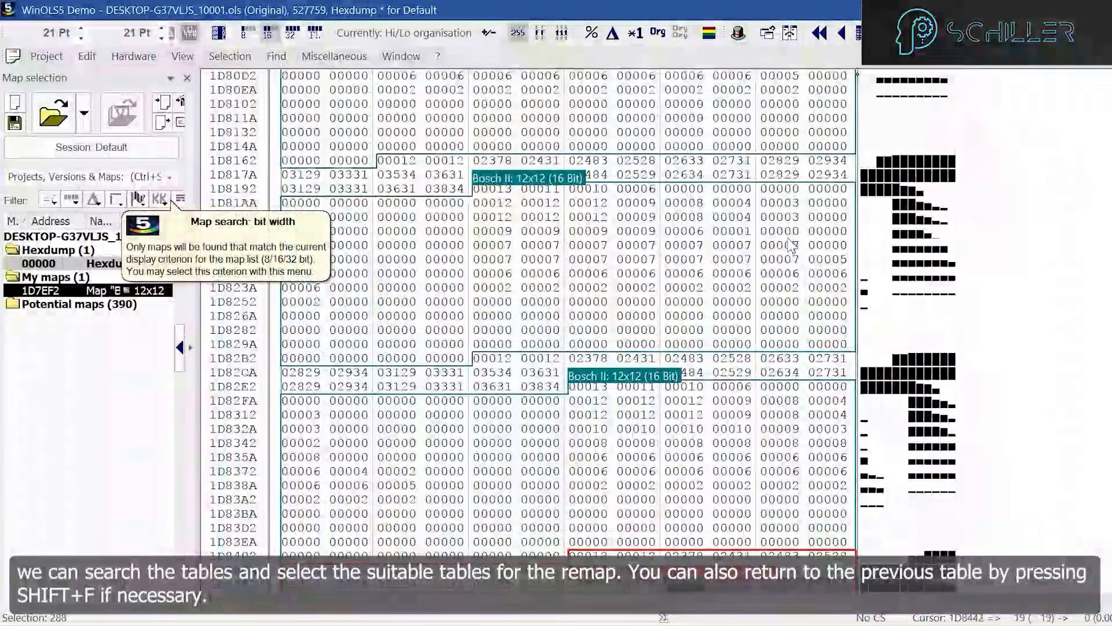
key("f")
key("f")
key("f")
key("f")
key("f")
key("f")
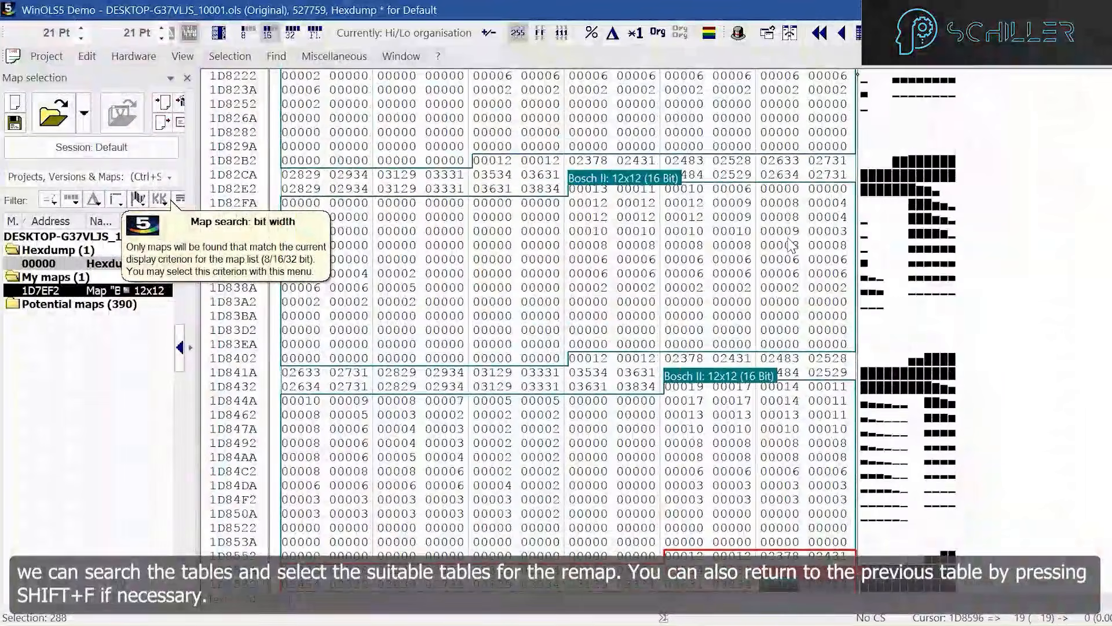
key("f")
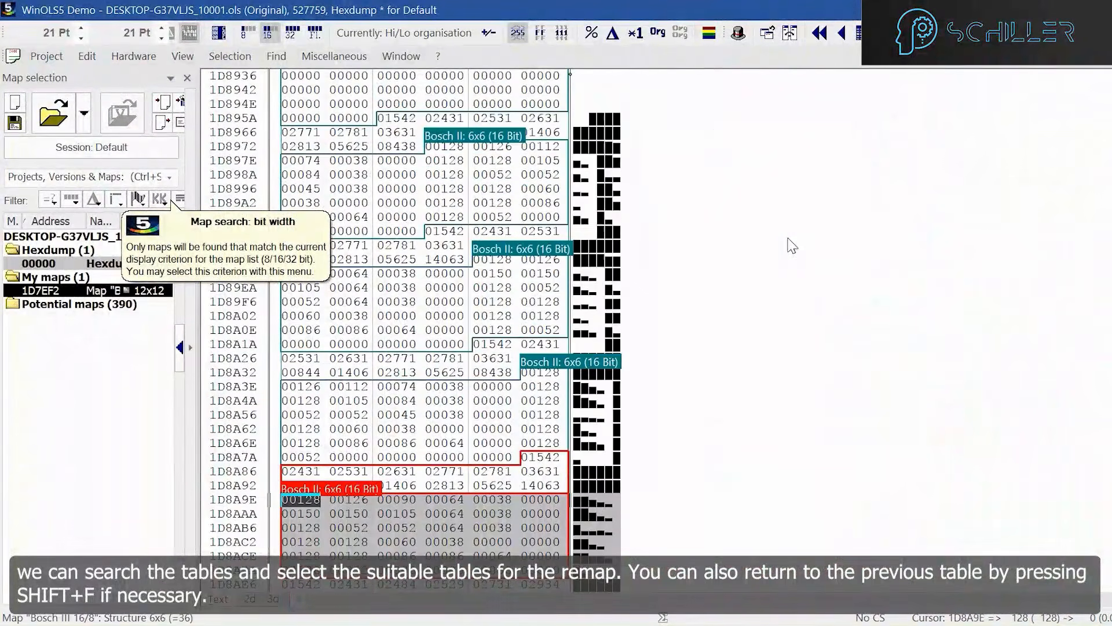
key("f")
key("f")
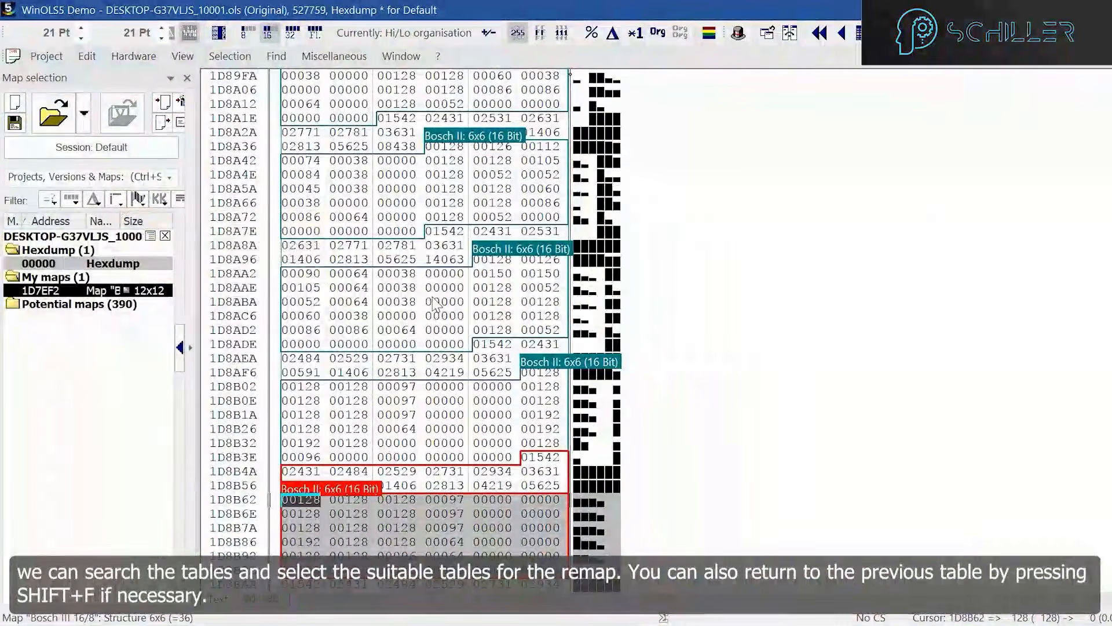
key("f")
key("f")
key("f")
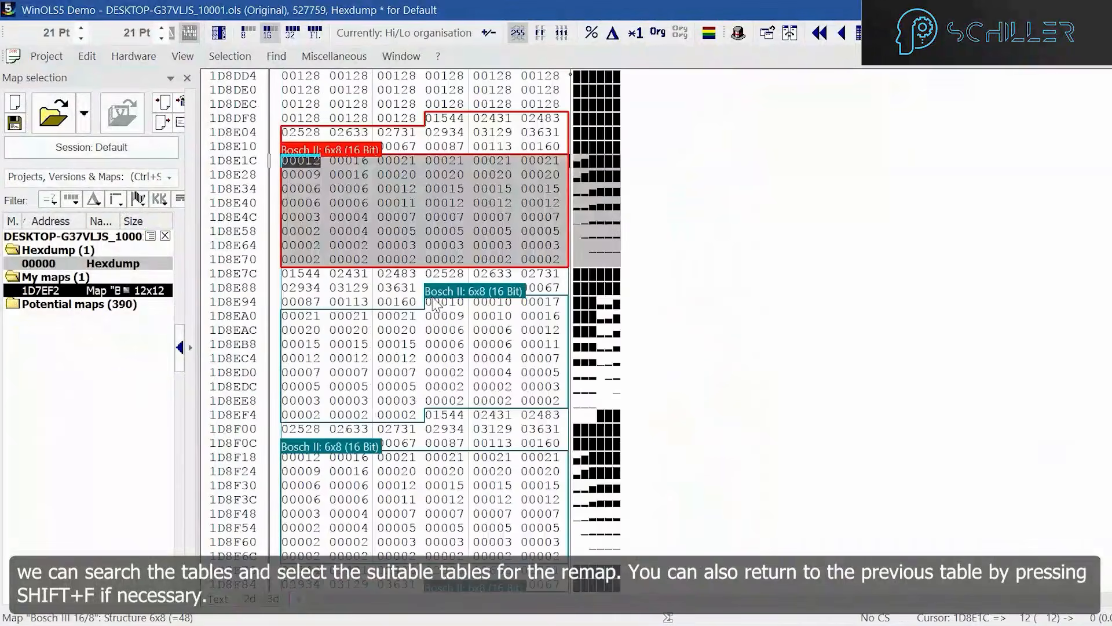
Step back through the previous potential maps to the Statistical 8x5 map at 1D64BC
key("shift+f")
key("shift+f")
key("shift+f")
key("shift+f")
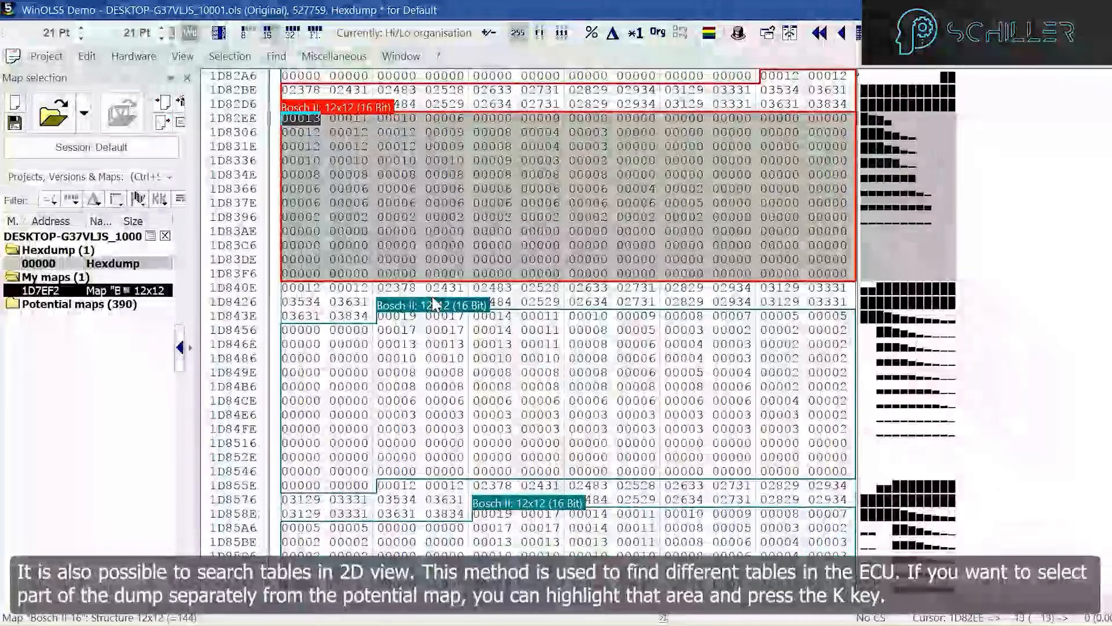
key("shift+f")
key("shift+f")
key("shift+f")
key("shift+f")
key("shift+f")
key("shift+f")
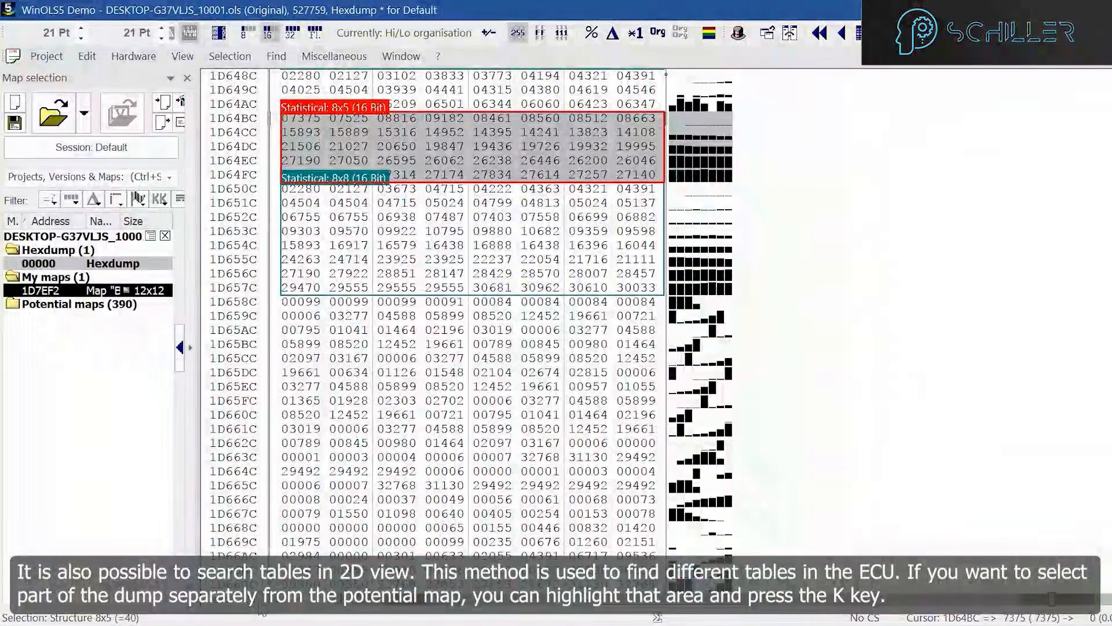
Step forward through the potential maps in the 2D view to the 6x6 map at 1D8C26, and return to the text view
key("2")
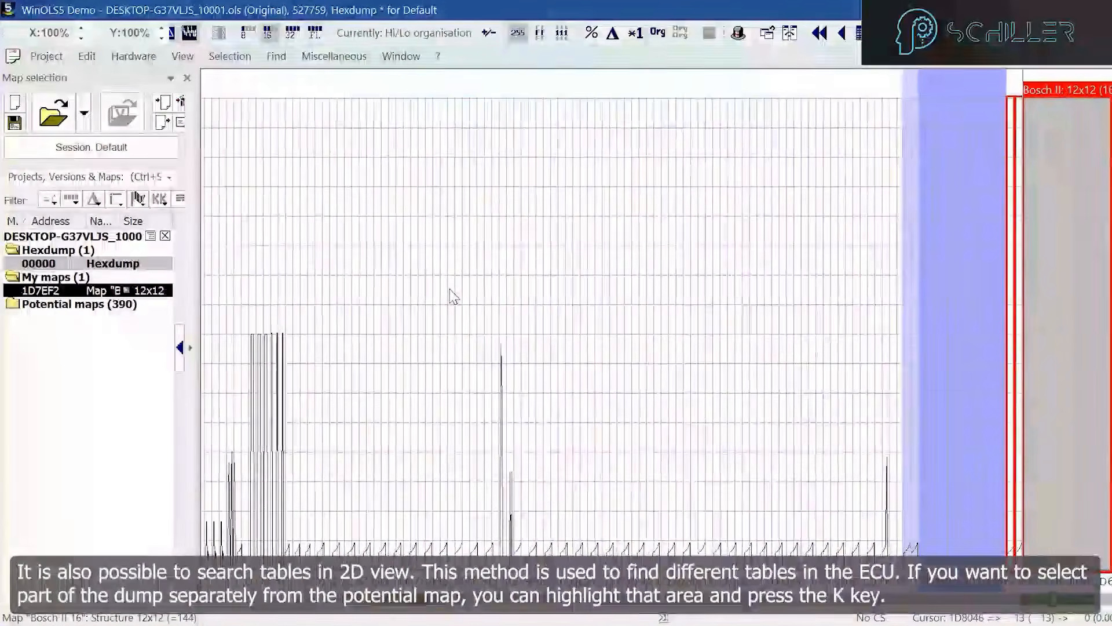
key("f")
key("f")
key("f")
key("f")
key("f")
key("f")
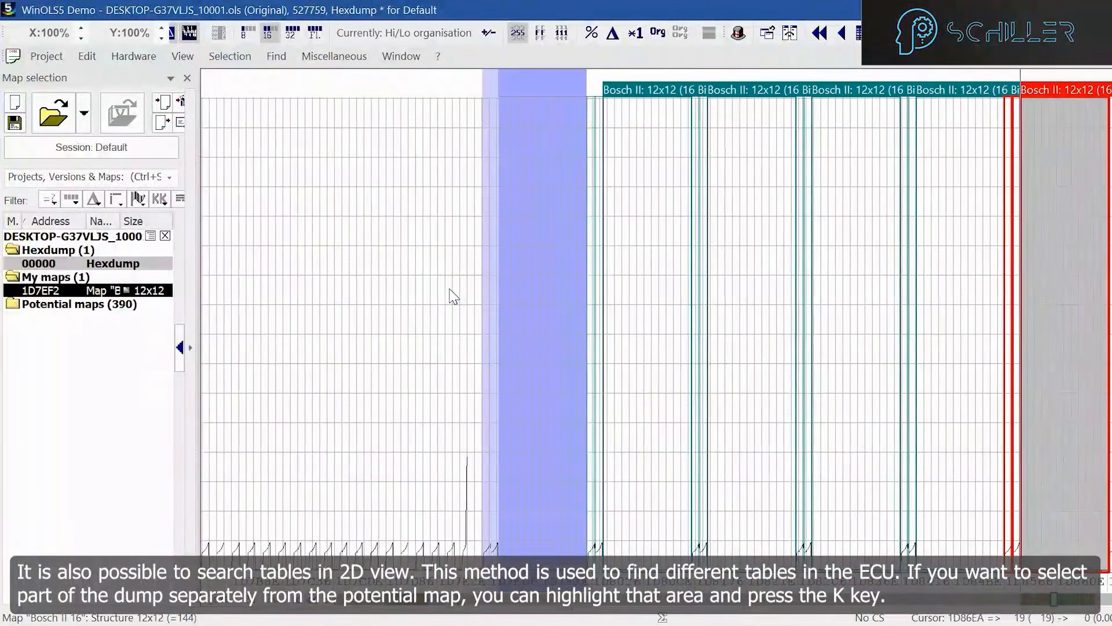
key("f")
key("f")
key("f")
key("f")
key("f")
key("f")
key("f")
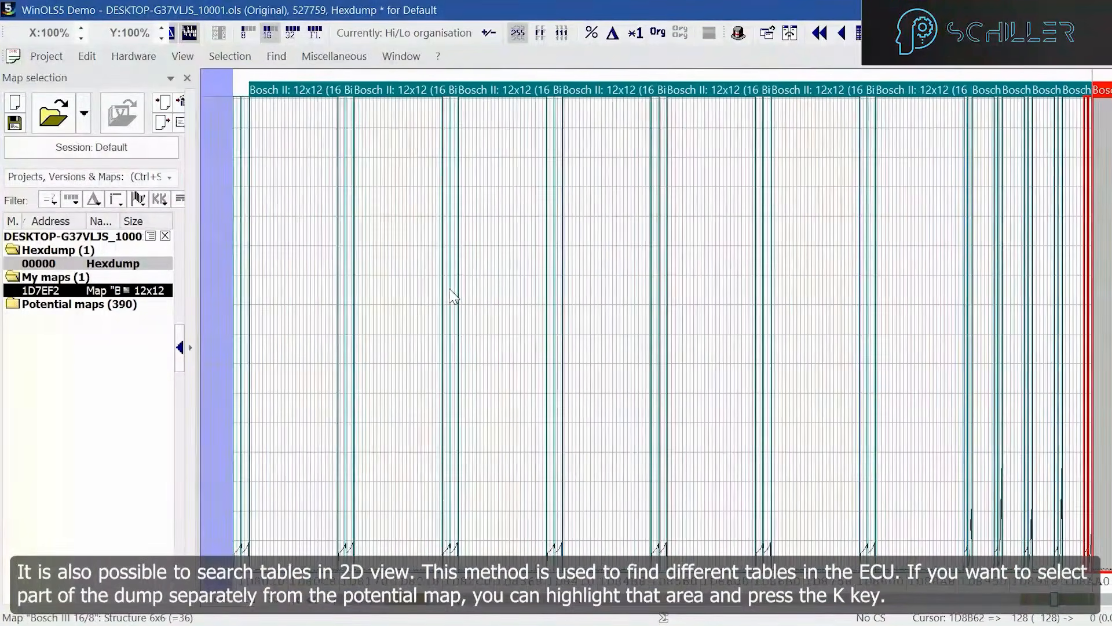
key("f")
key("t")
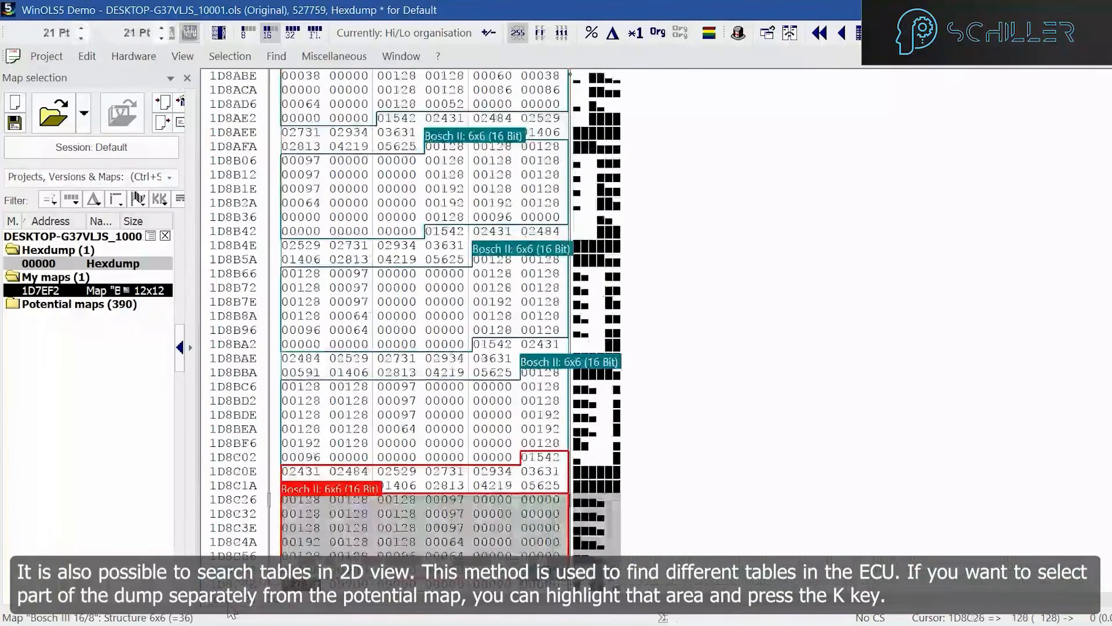
Create a 6x9 map from the block of 00128 cells starting at 1D8CB6, accepting the preceding values as axis data, and close its window
scroll(550, 497, "down", 4)
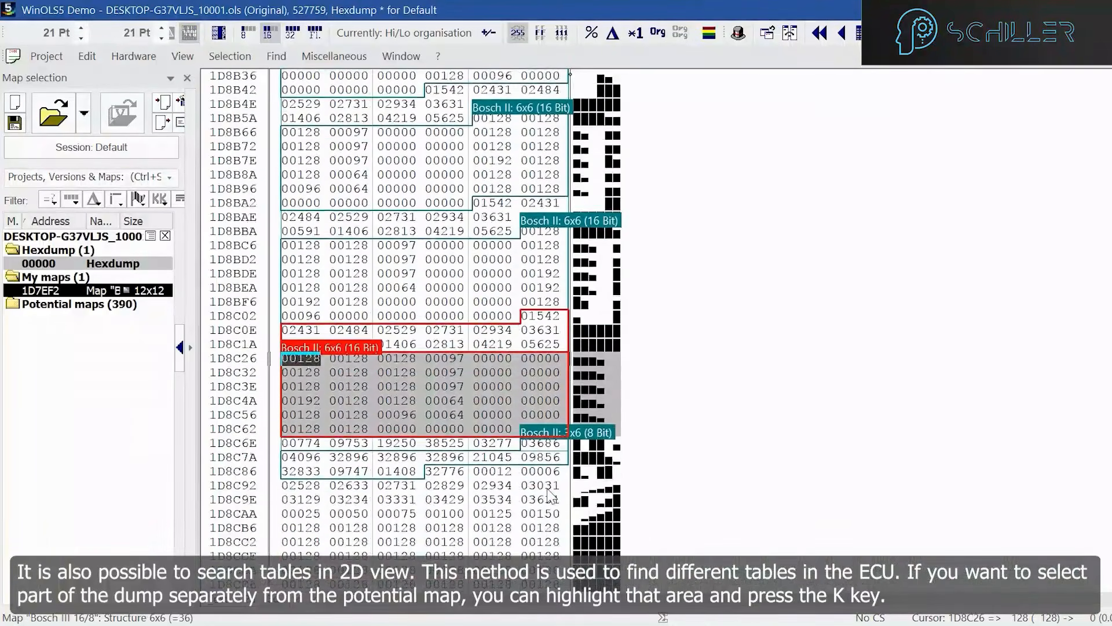
left_click(550, 497)
scroll(551, 497, "down", 2)
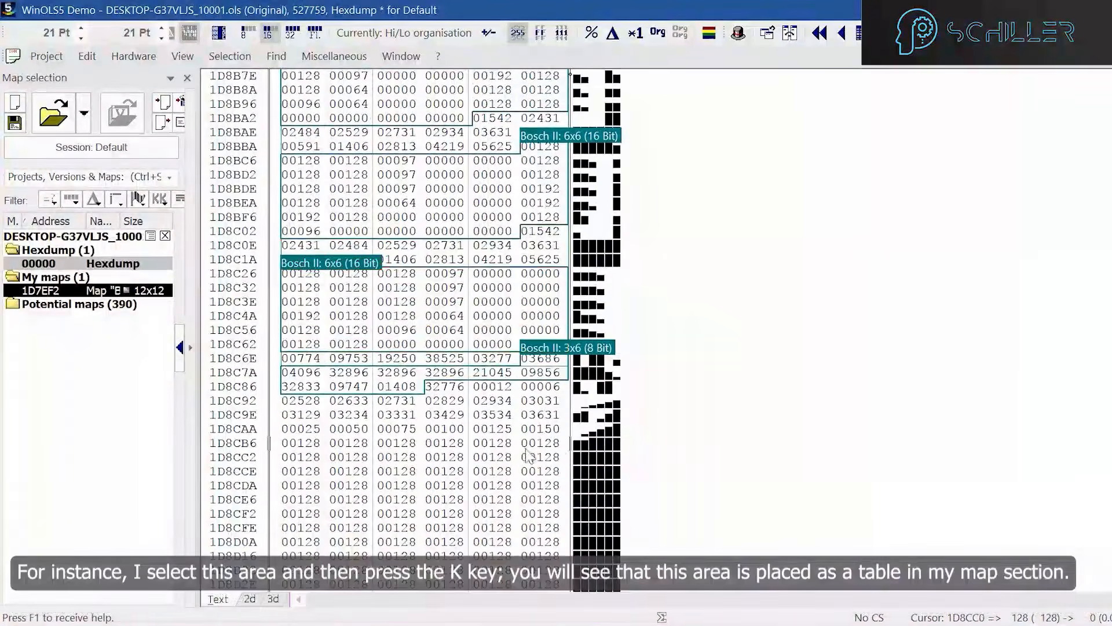
left_click_drag(561, 442, 310, 536)
key("k")
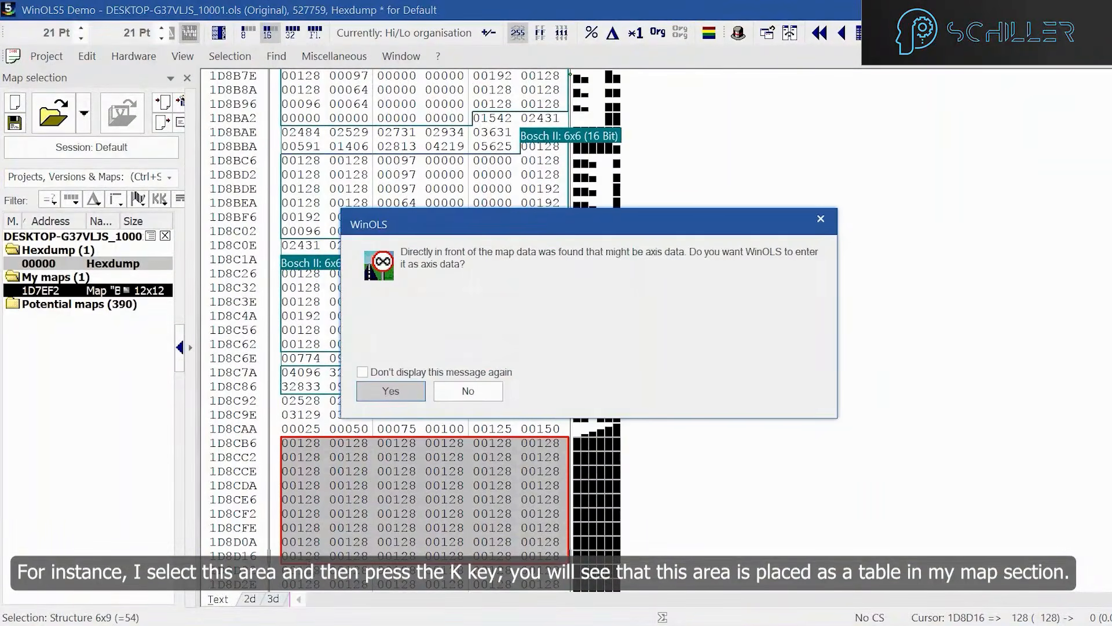
left_click(409, 385)
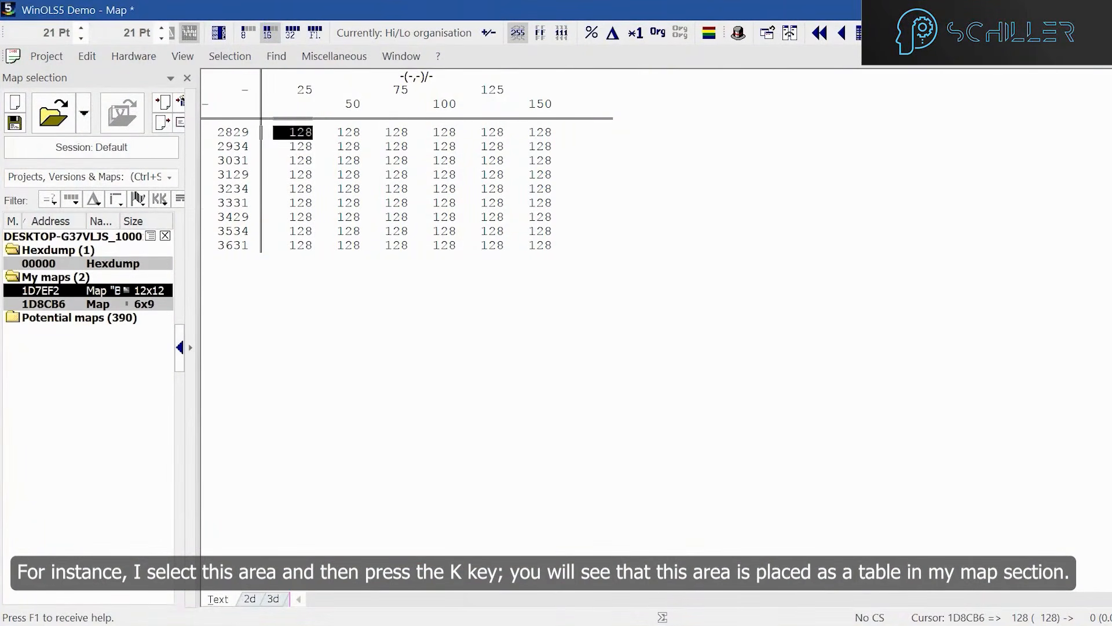
left_click(1103, 56)
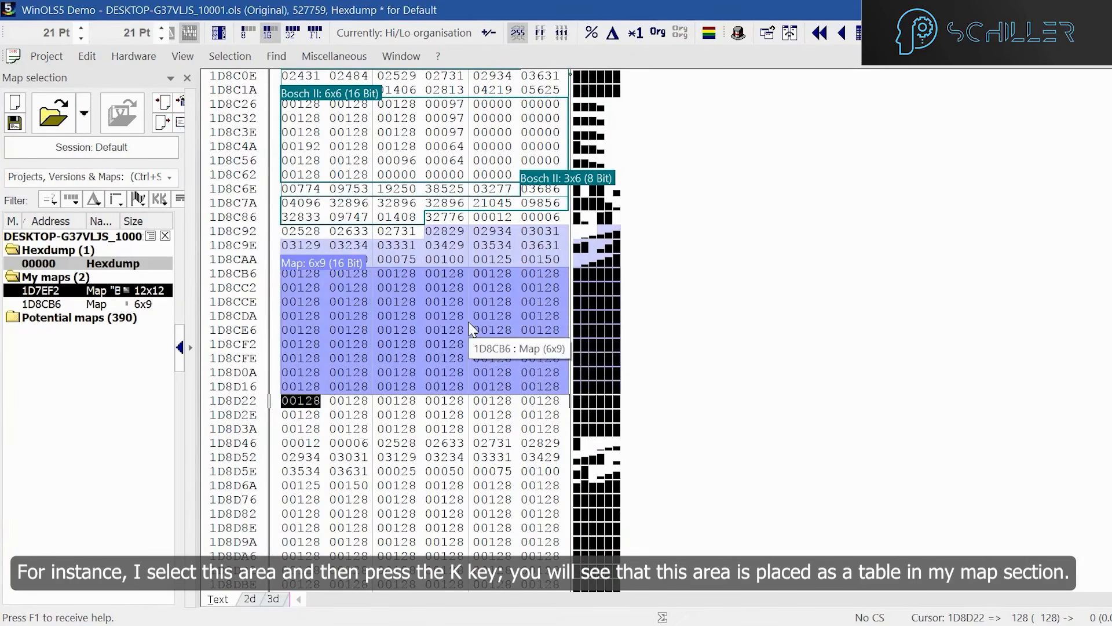
Select the 6x9 map 1D8CB6 in My maps and look further down the hexdump to around 1DE362
left_click(118, 306)
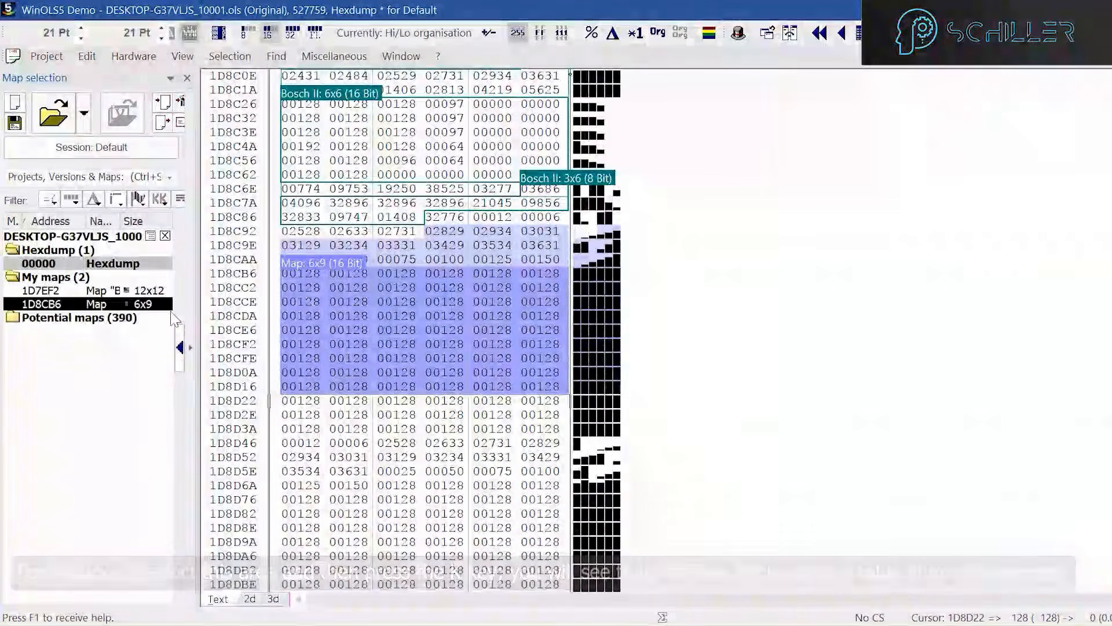
scroll(420, 331, "down", 3)
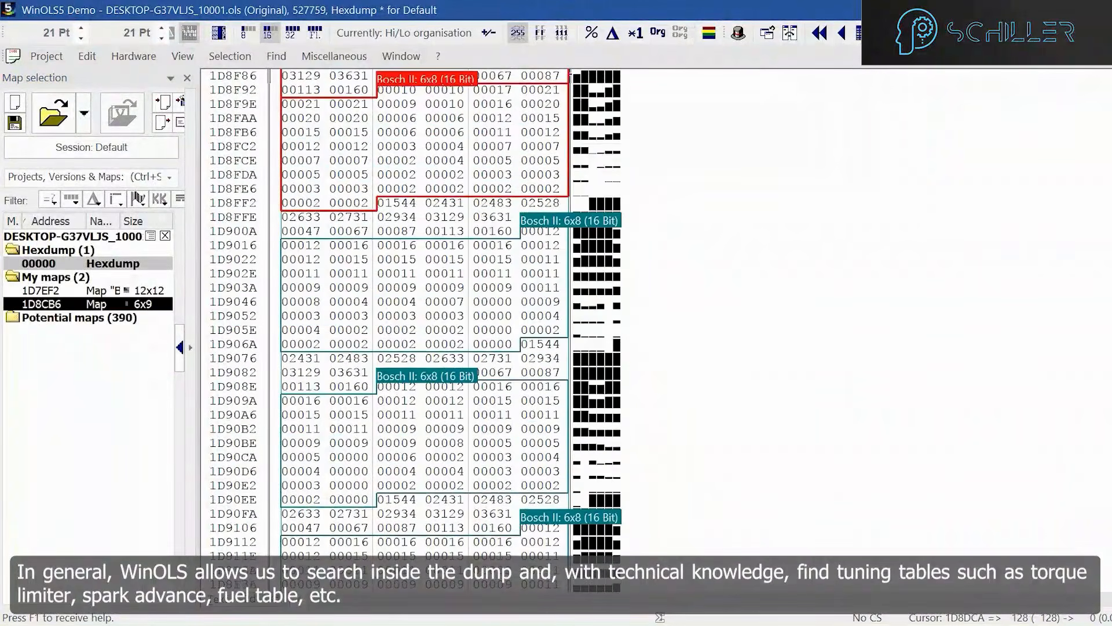
scroll(420, 330, "down", 15)
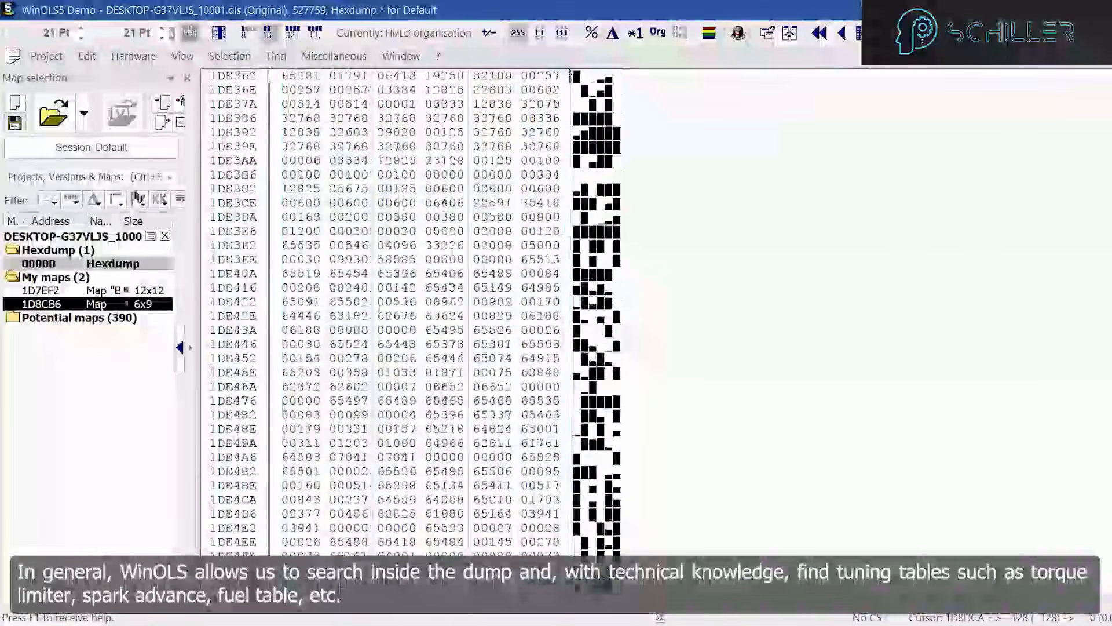
Go to the start of the hexdump and step forward through the potential maps to the 3x5 (32 Bit) map at 2FE10
scroll(420, 331, "down", 10)
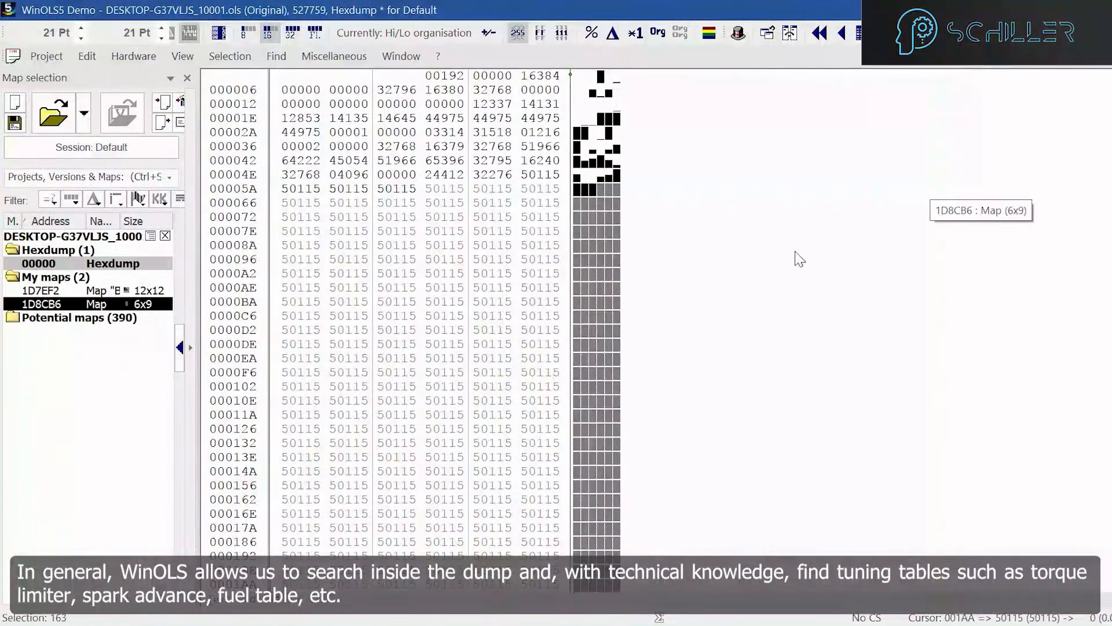
key("f")
key("f")
key("f")
key("f")
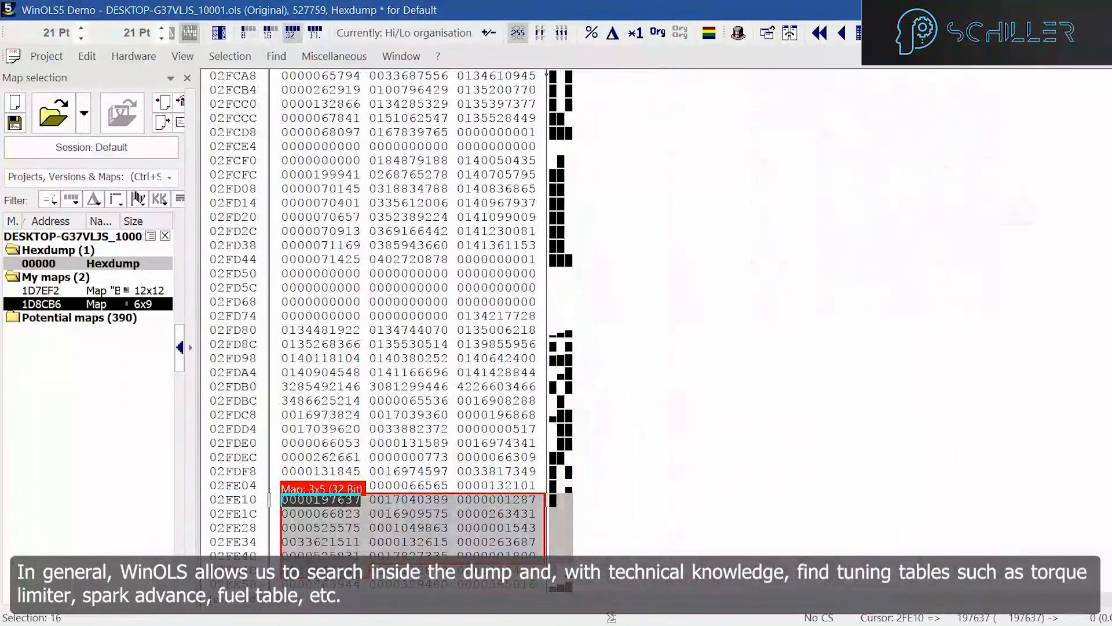
Show the dump in the 2D view and step forward through the potential maps to the Bosch III 16/8 5x3 map at CB000
key("2")
key("f")
key("f")
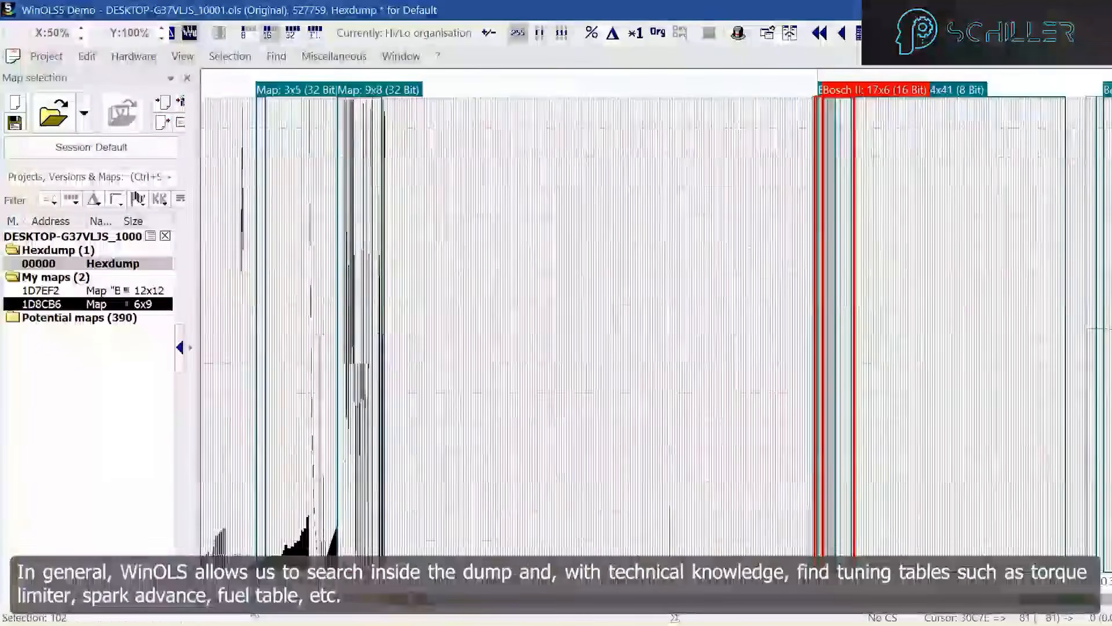
key("f")
key("f")
key("f")
key("f")
key("f")
key("f")
key("f")
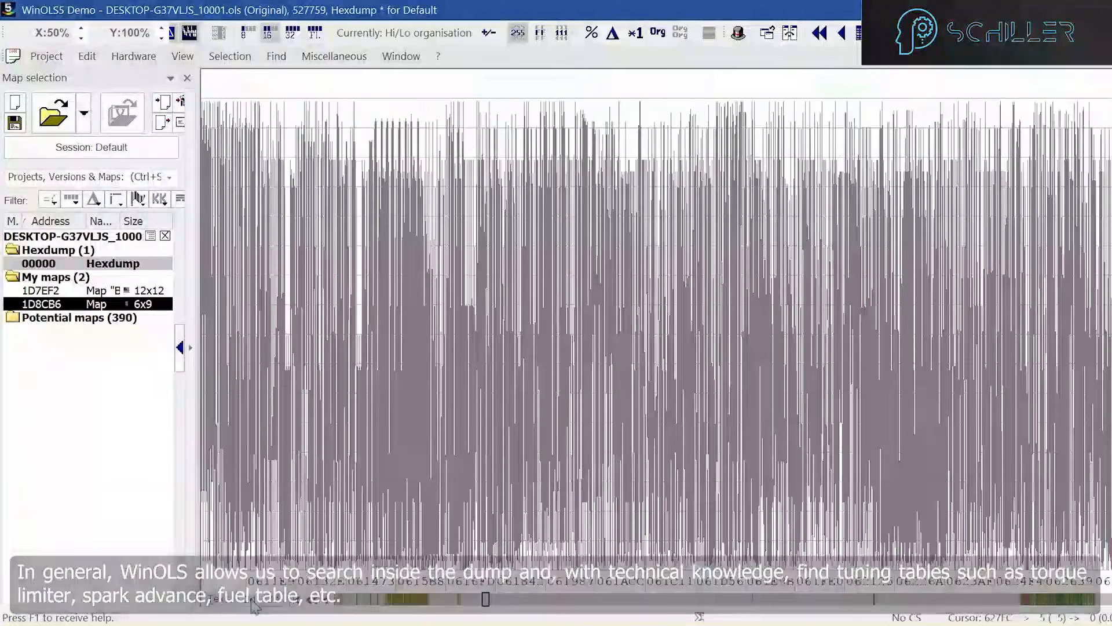
key("f")
key("f")
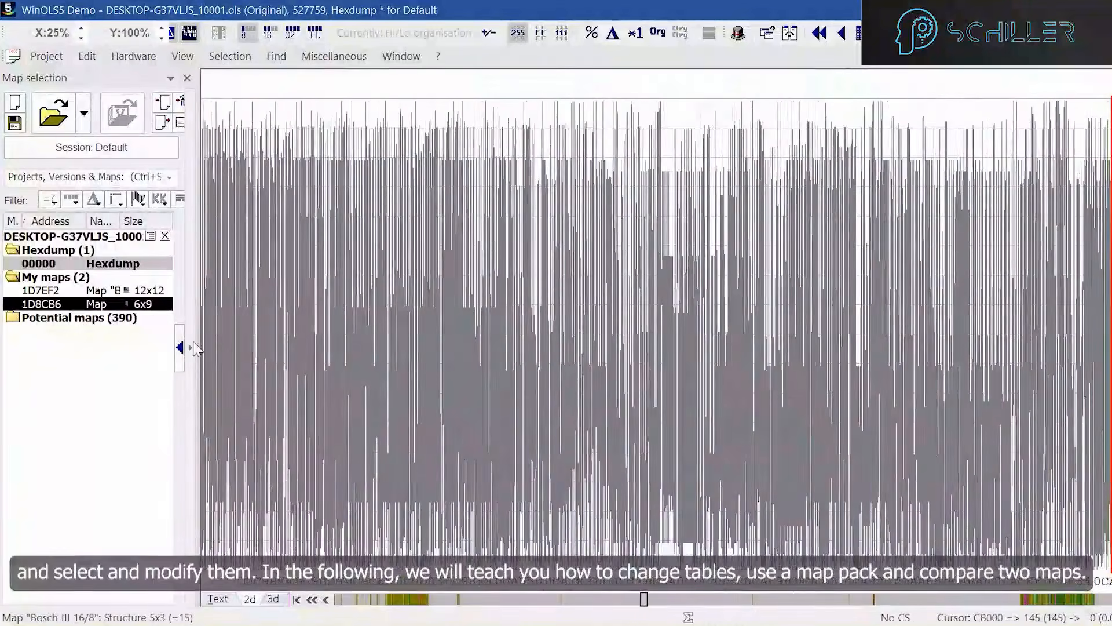
Set the 2D view's X scale to 100% and step forward to the Bosch II 8 5x3 map at D552D
left_click(81, 28)
left_click(81, 29)
left_click(81, 28)
key("f")
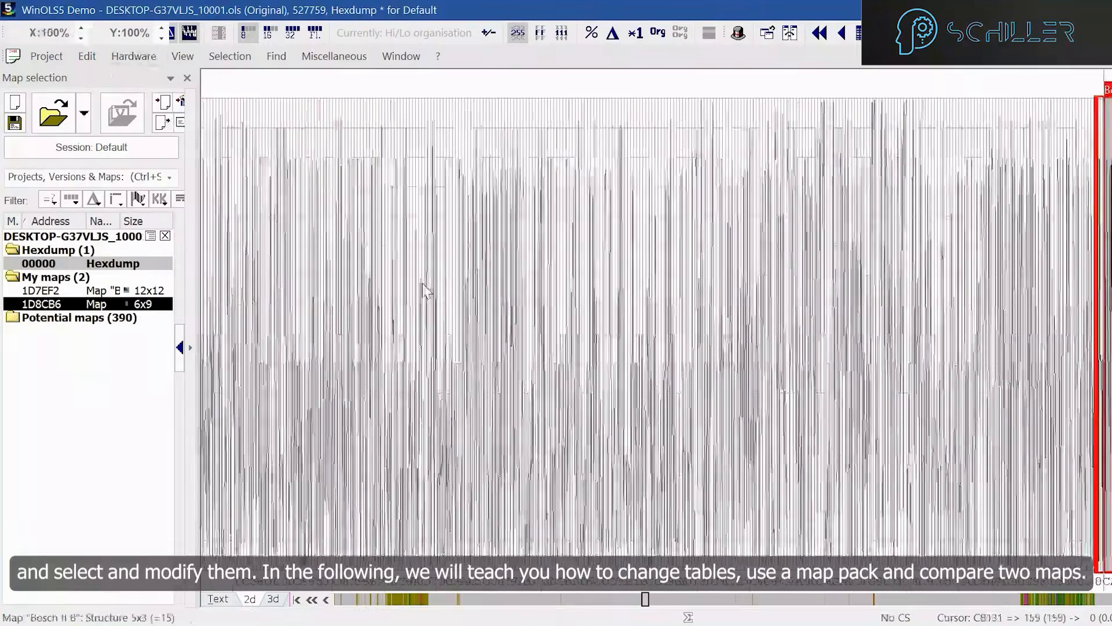
key("f")
key("f")
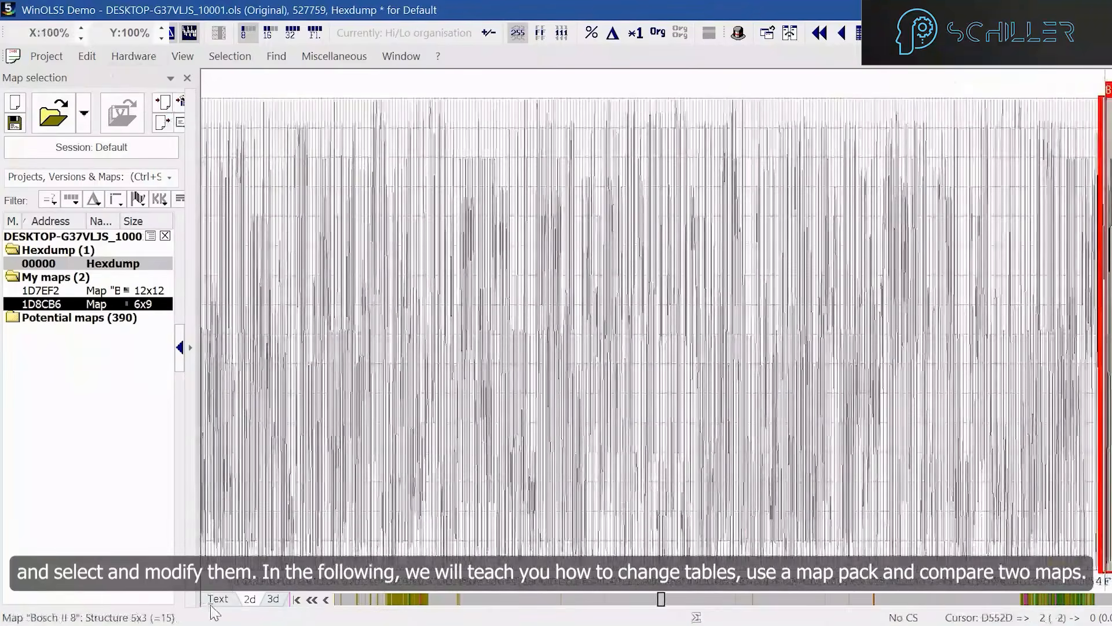
Return to the text view and step forward to the Bosch III 16/8 5x4 map at 1480CE
left_click(218, 599)
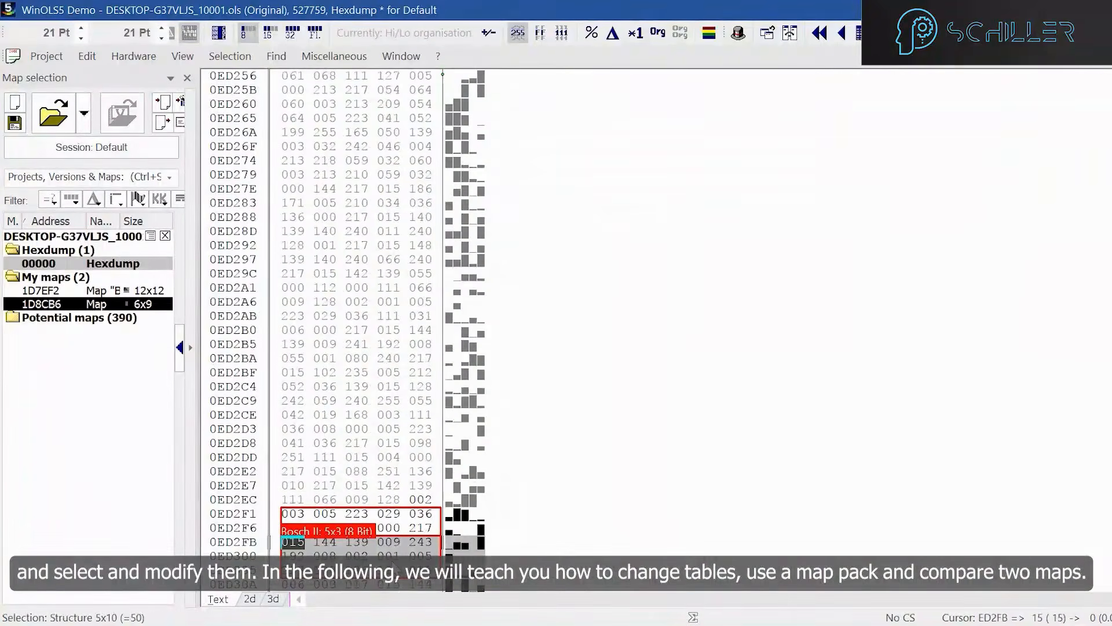
key("f")
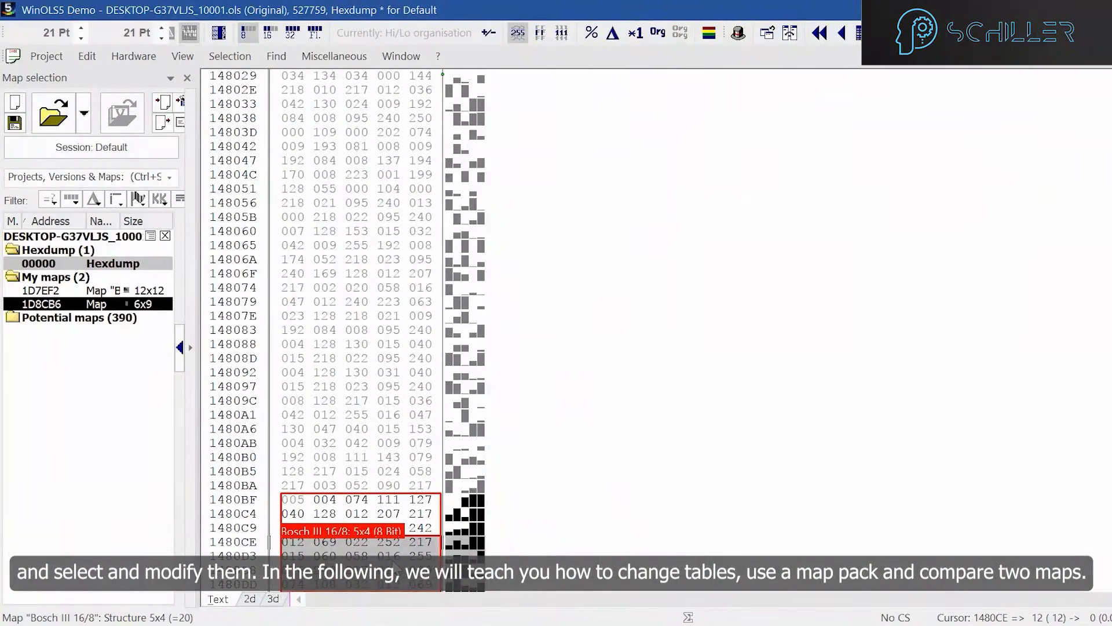